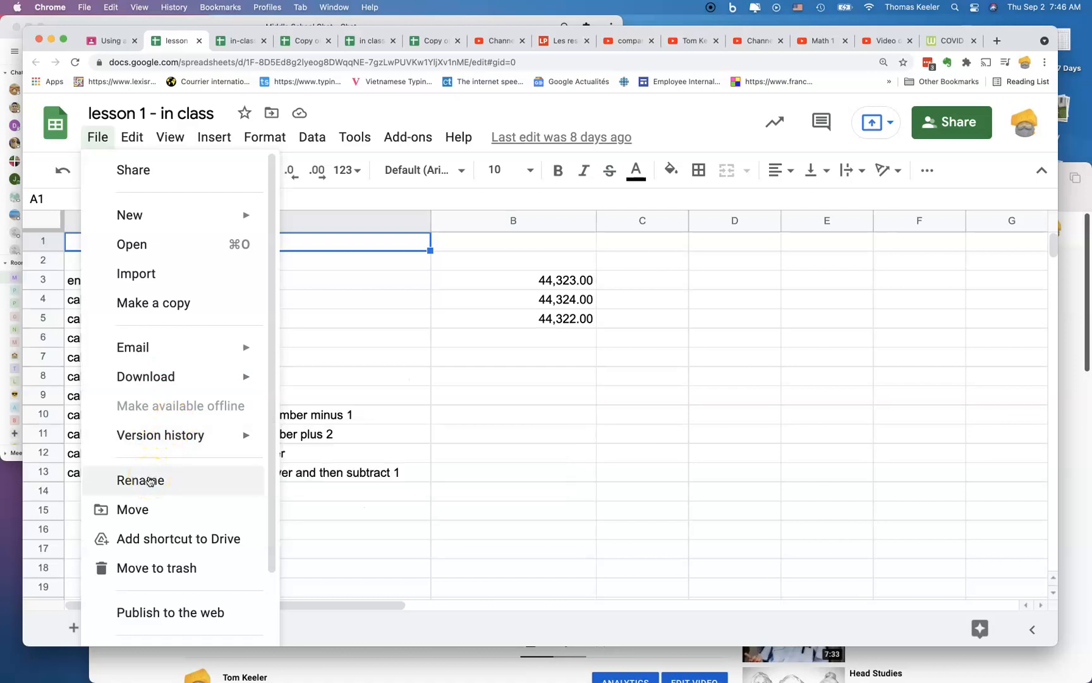
- Make a copy of the spreadsheet named "Copy of lesson 1 - in class" and enter 10 in the copy's cell B3
left_click(150, 305)
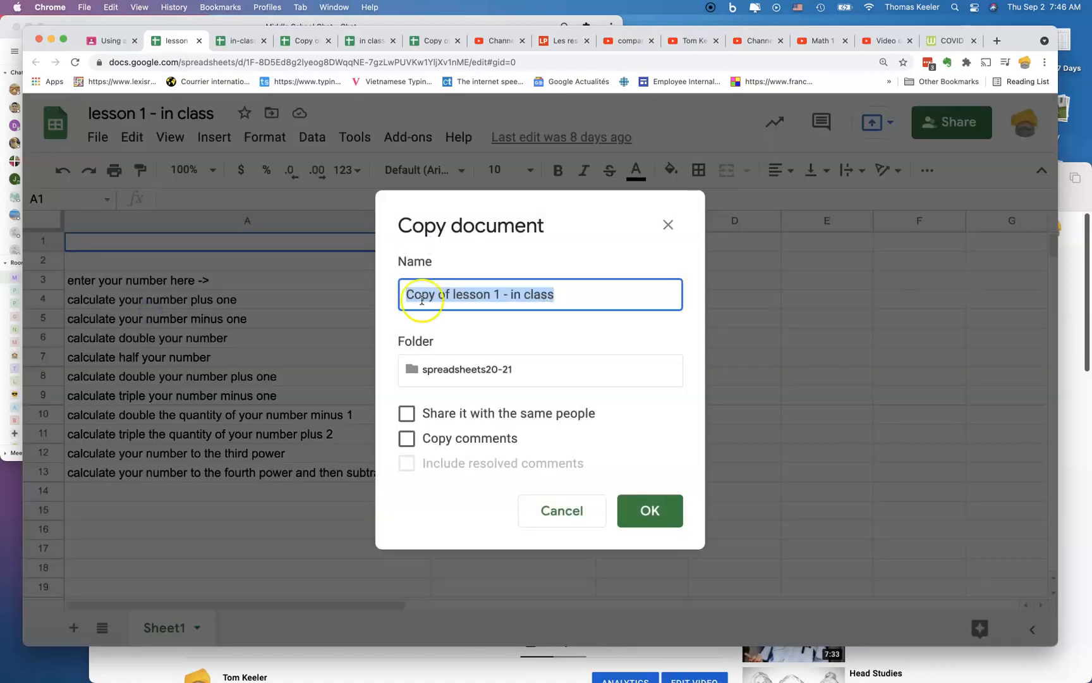
left_click(650, 510)
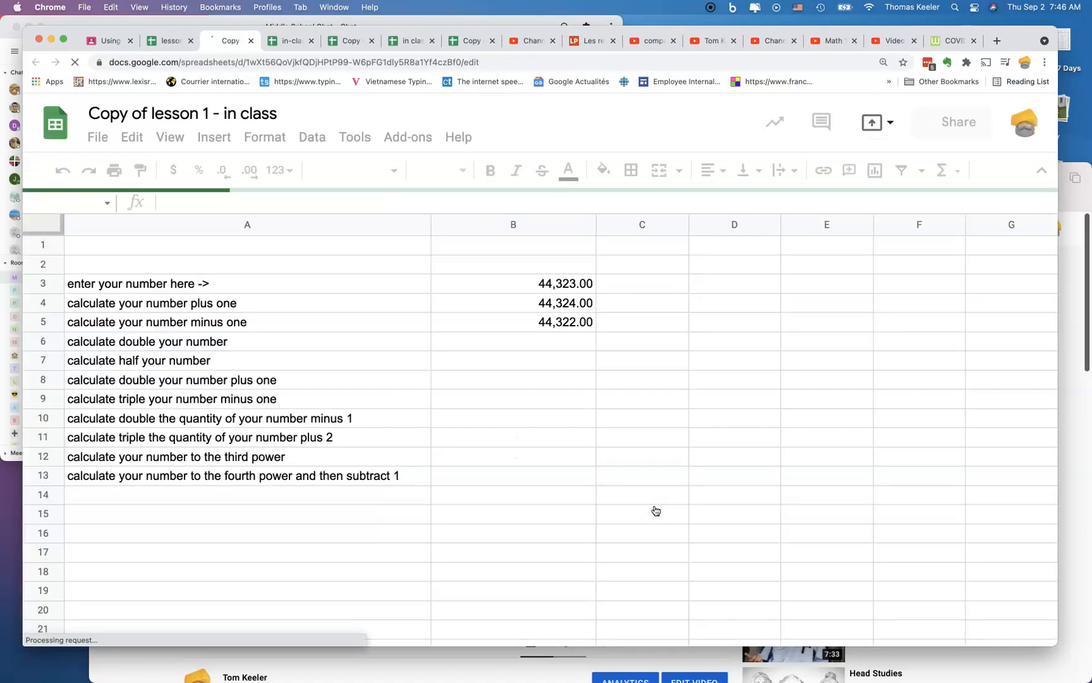
left_click(525, 289)
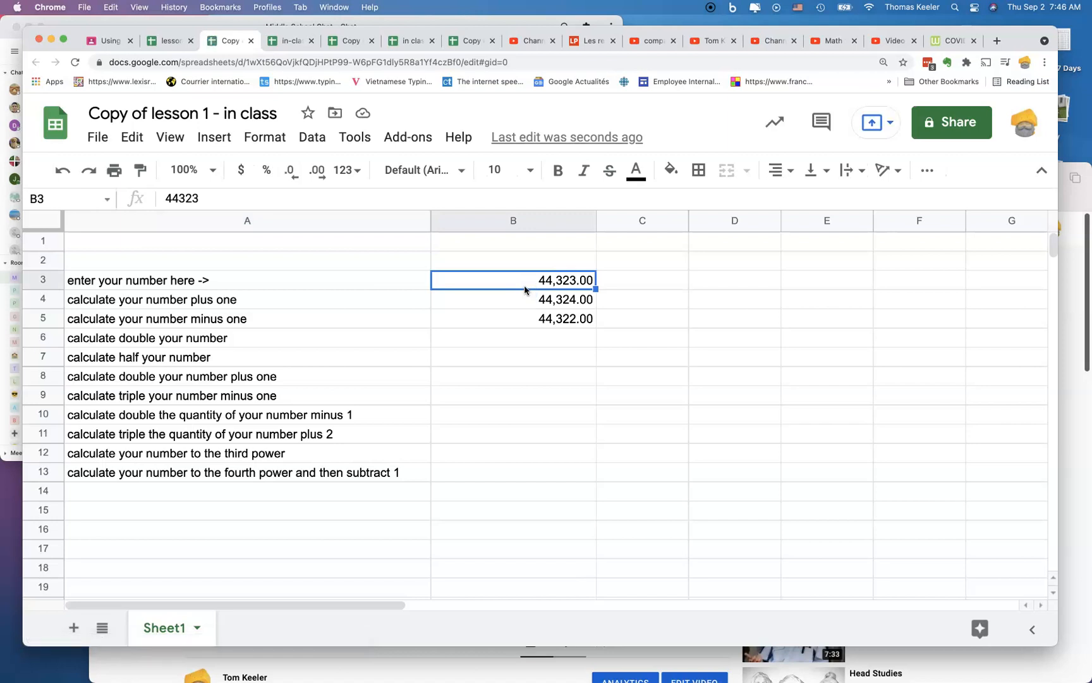
type("10")
key("Return")
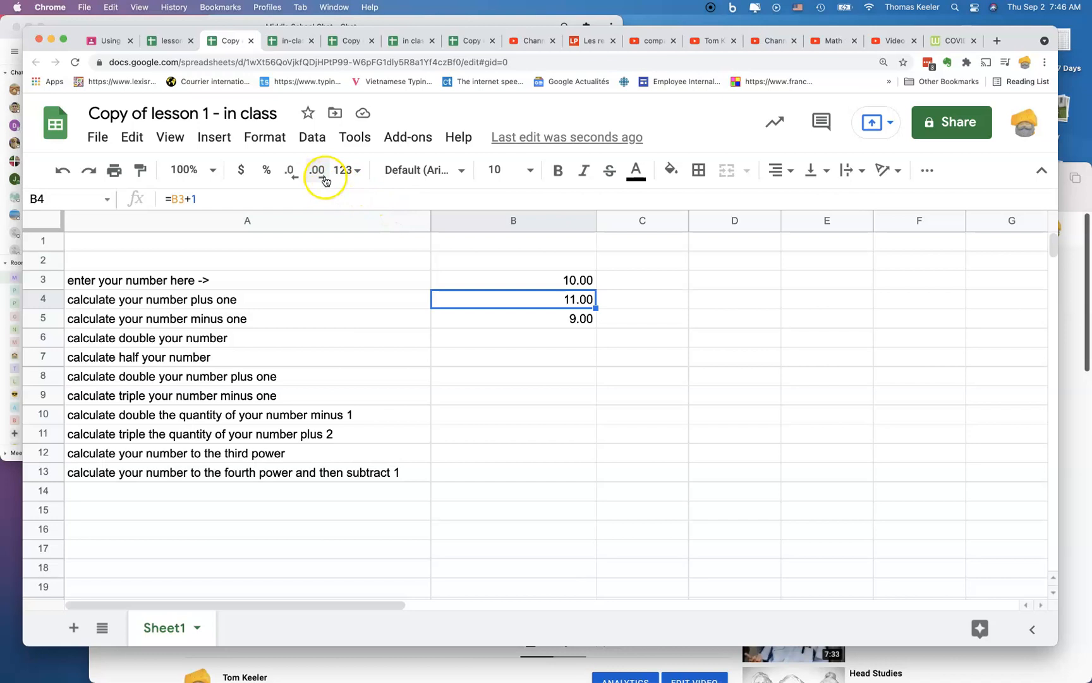
- Reduce the number format of cell B4 and the whole of column B to zero decimal places
left_click(293, 171)
left_click(293, 170)
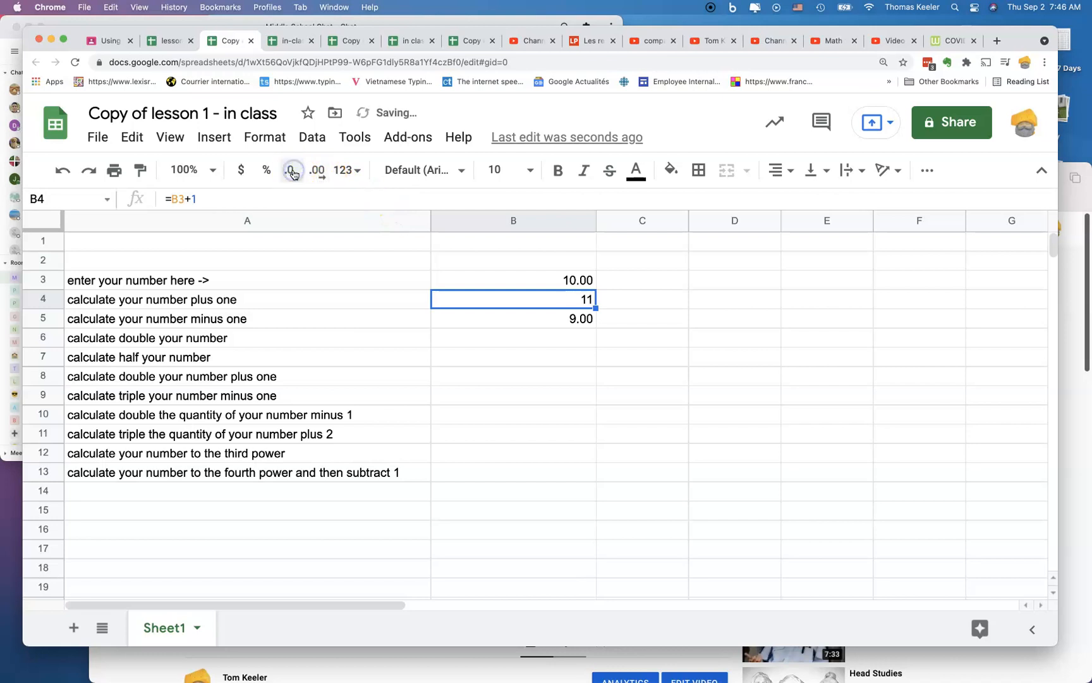
left_click(498, 218)
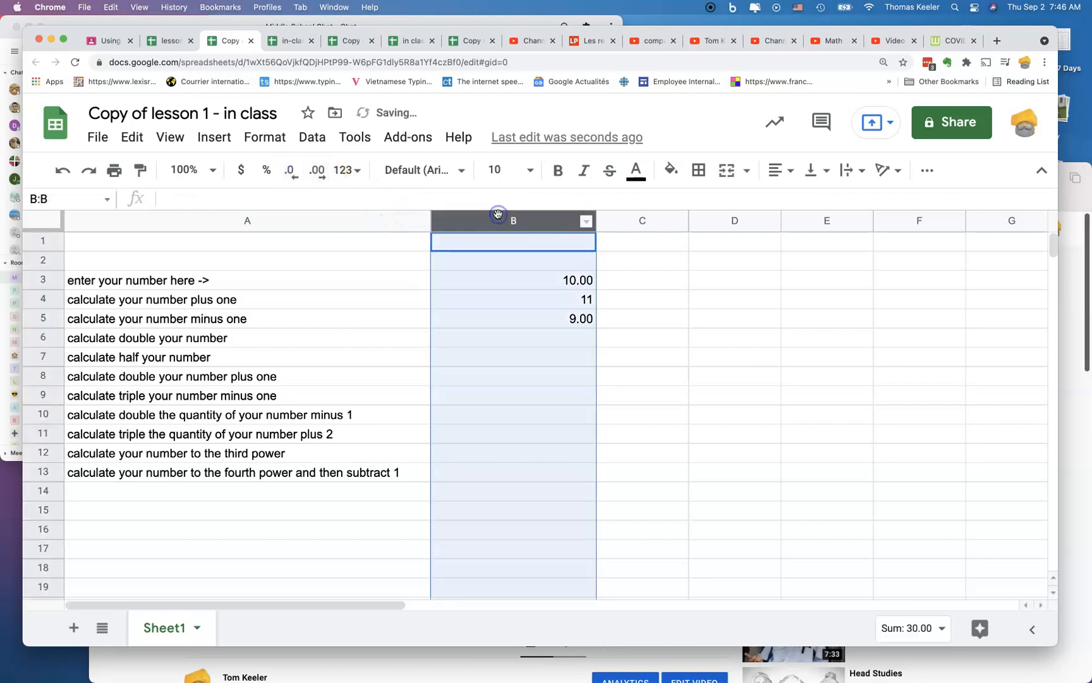
left_click(293, 172)
left_click(293, 172)
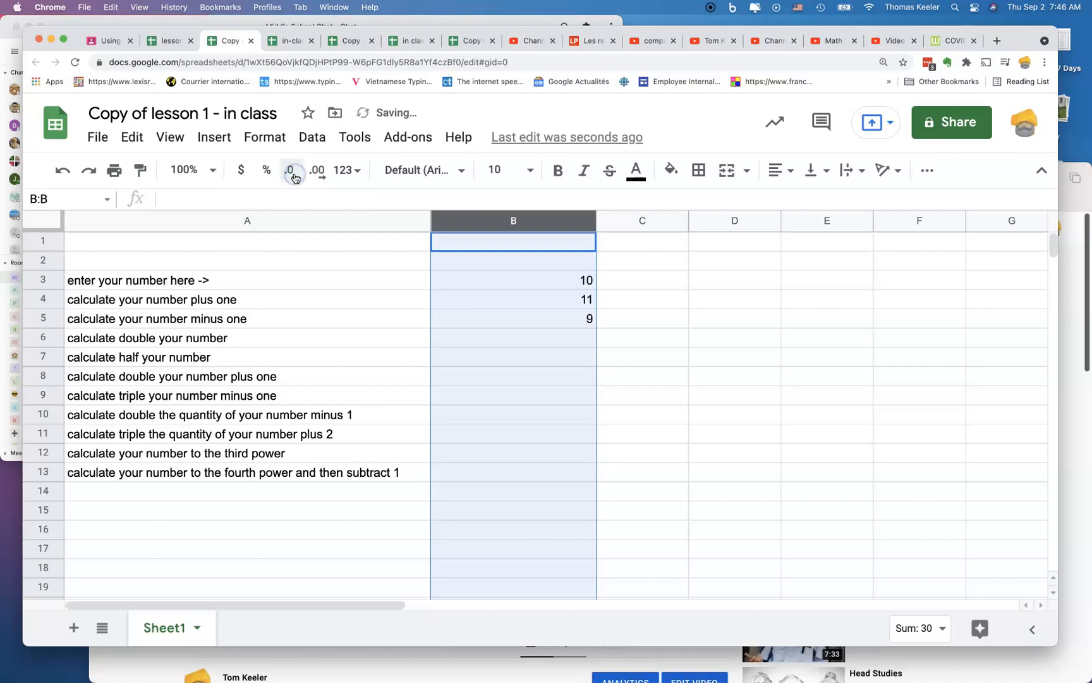
- Replace the formulas in cells B4 and B5 with the plain values 11 and 9
left_click(570, 320)
key("BackSpace")
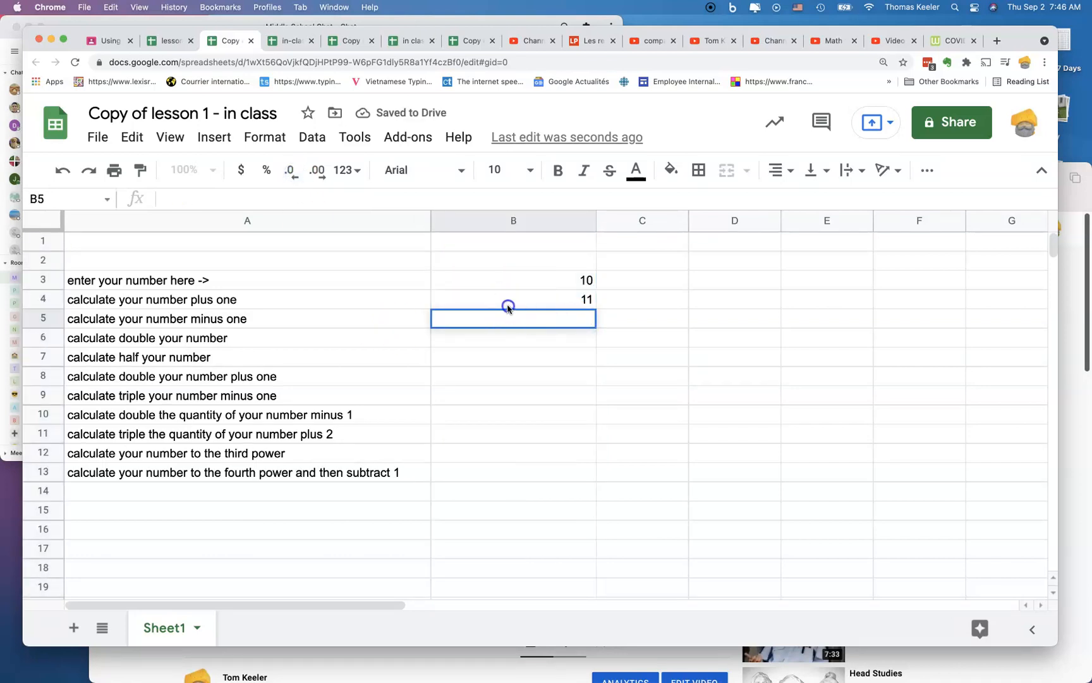
left_click(507, 305)
key("Down")
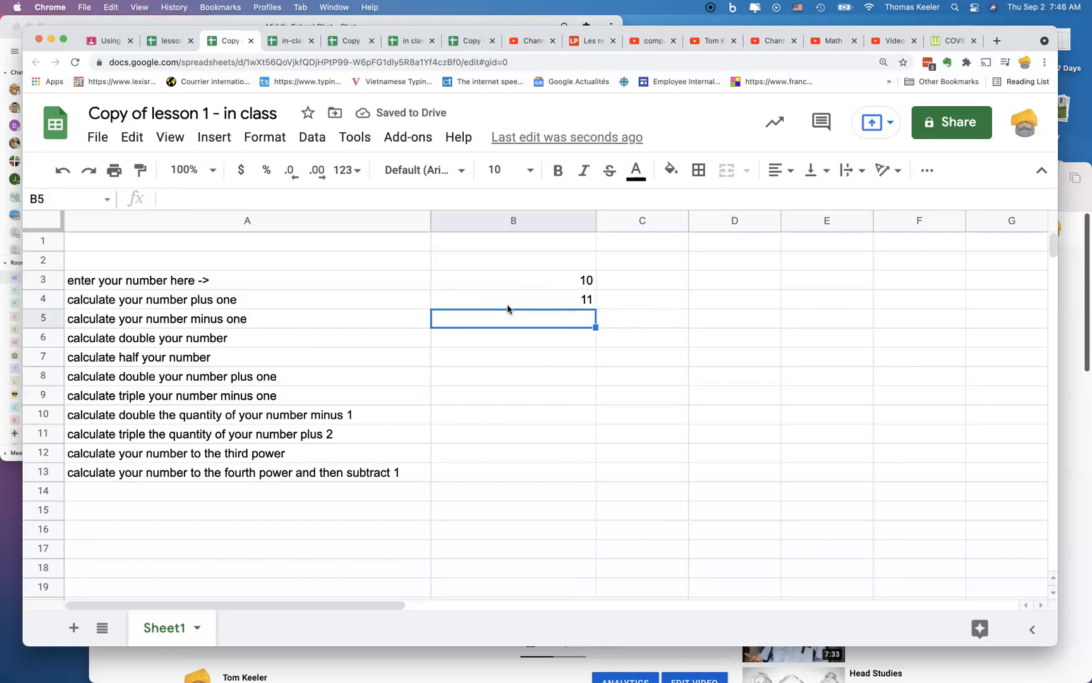
type("9")
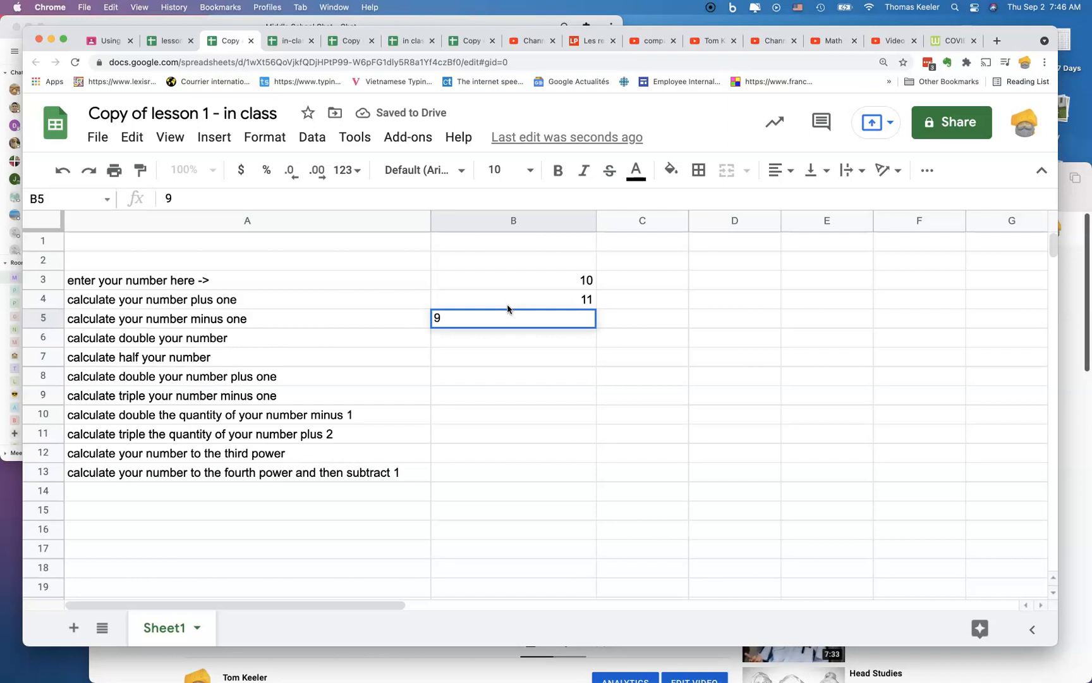
key("Return")
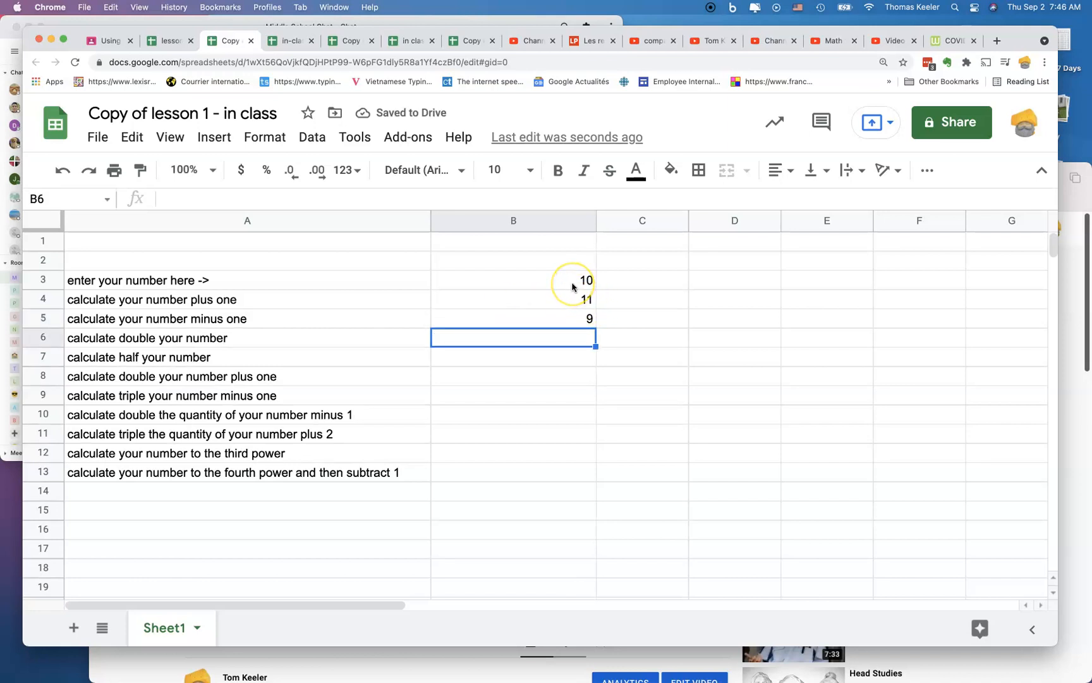
- Change the input number in cell B3 to 5
left_click(572, 284)
type("5")
key("Return")
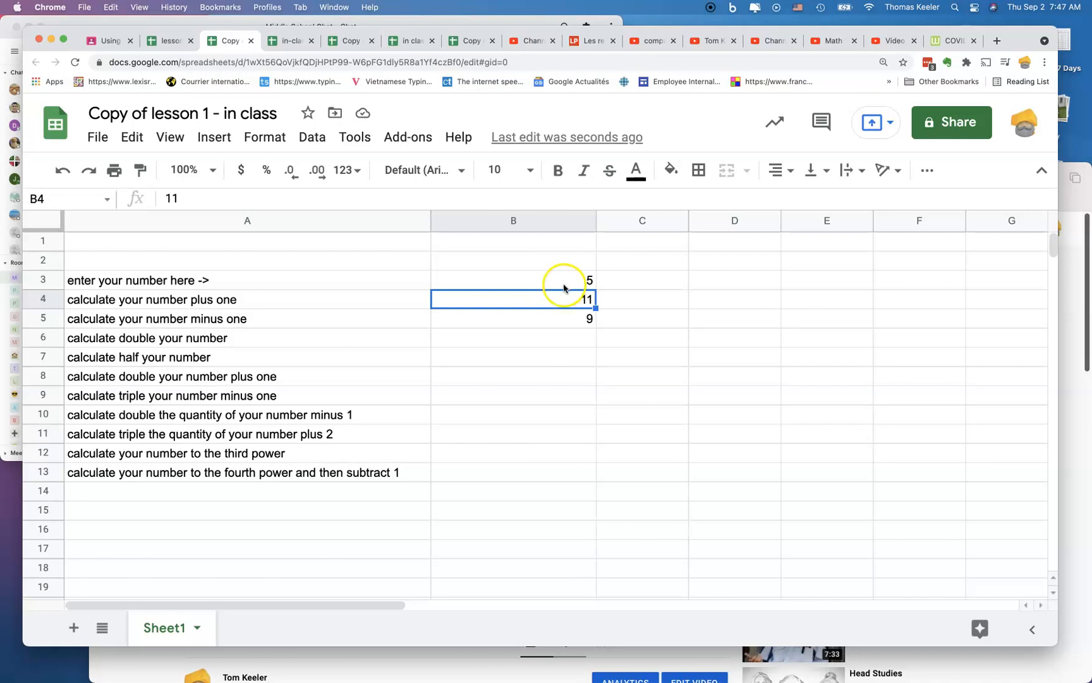
left_click(542, 283)
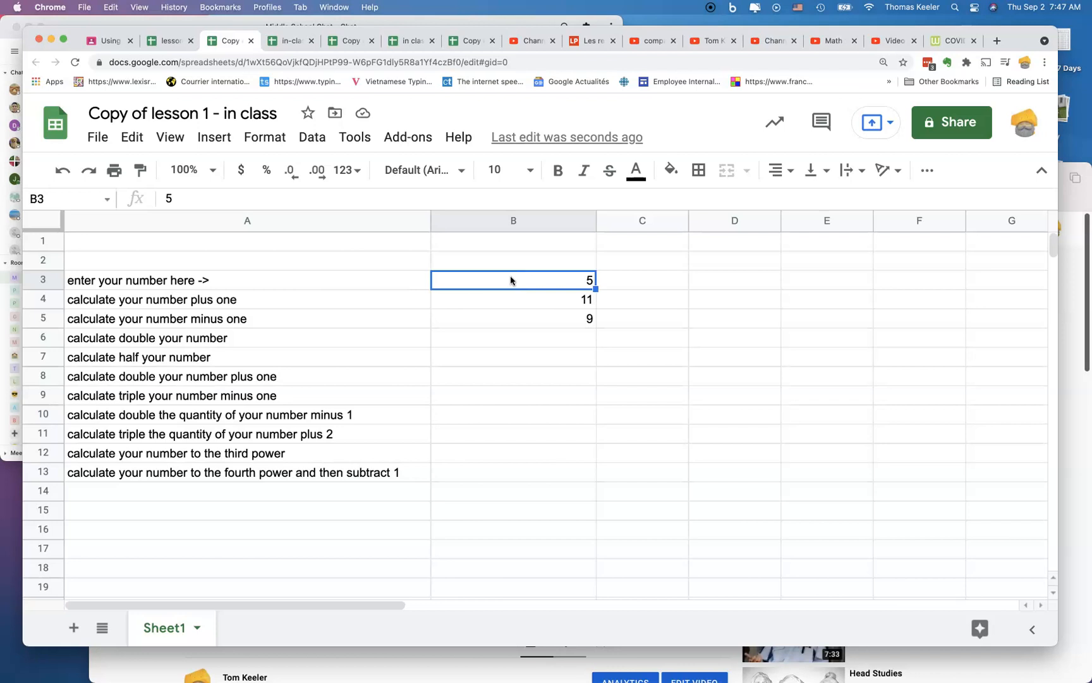
- Enter the formula =b3+1 in cell B4 to calculate the number plus one
left_click(479, 299)
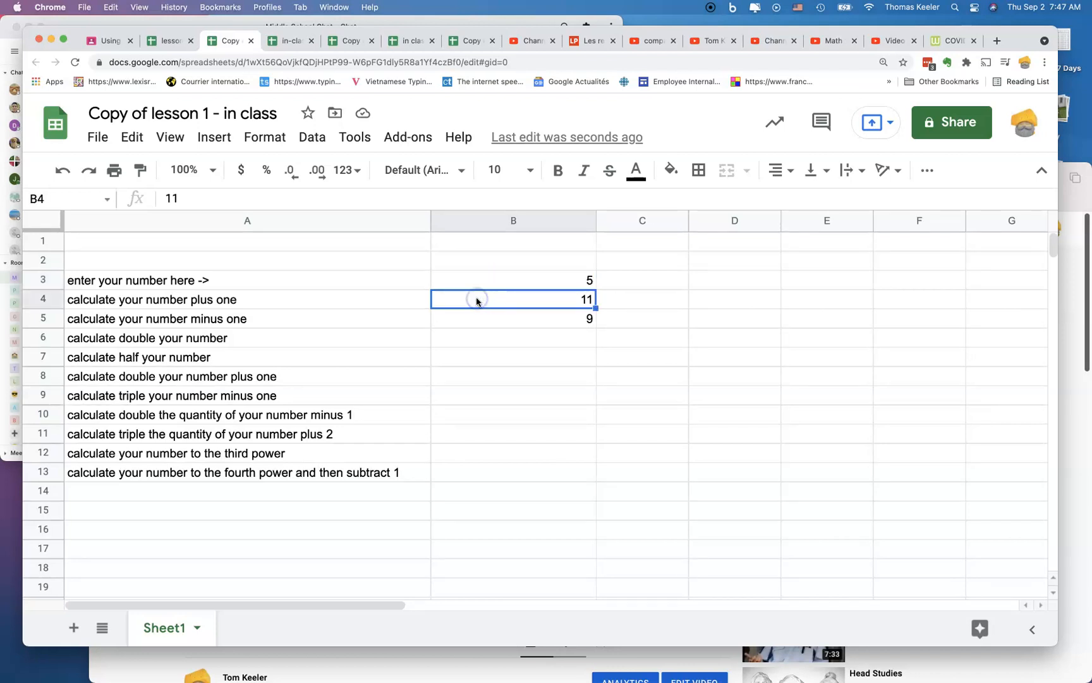
type("=")
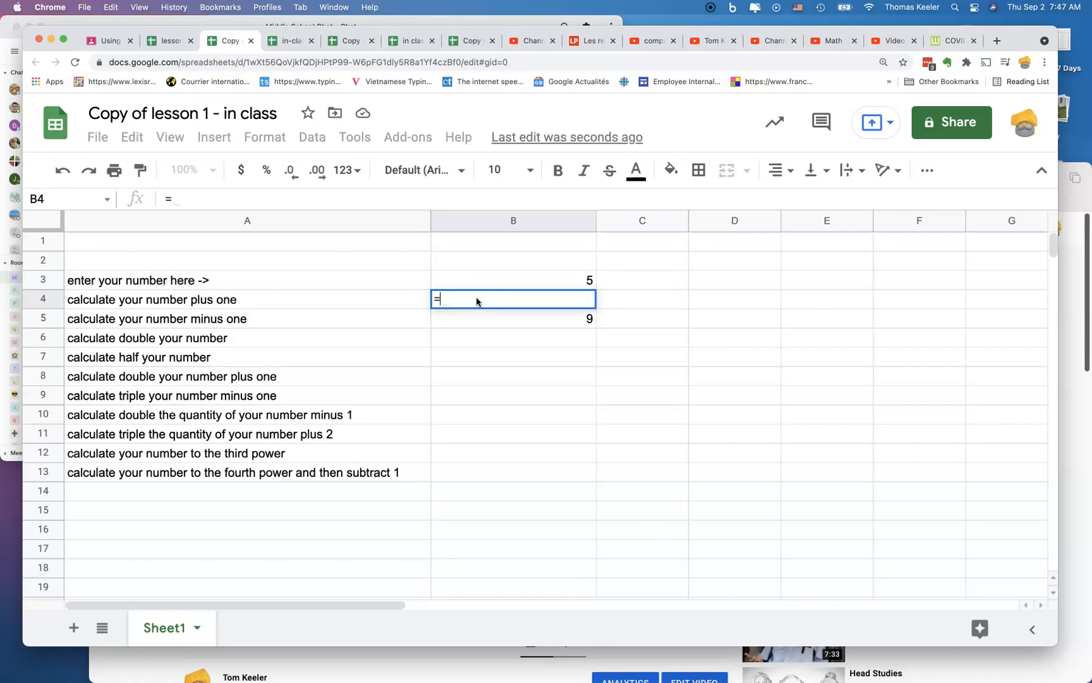
type("b3")
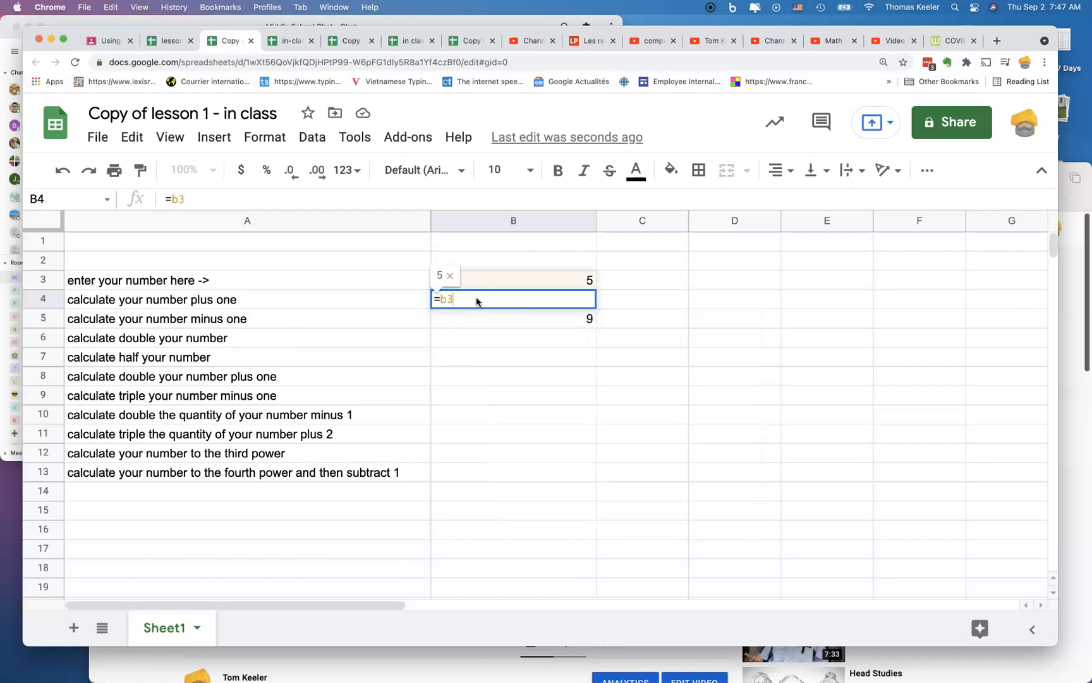
type("+1")
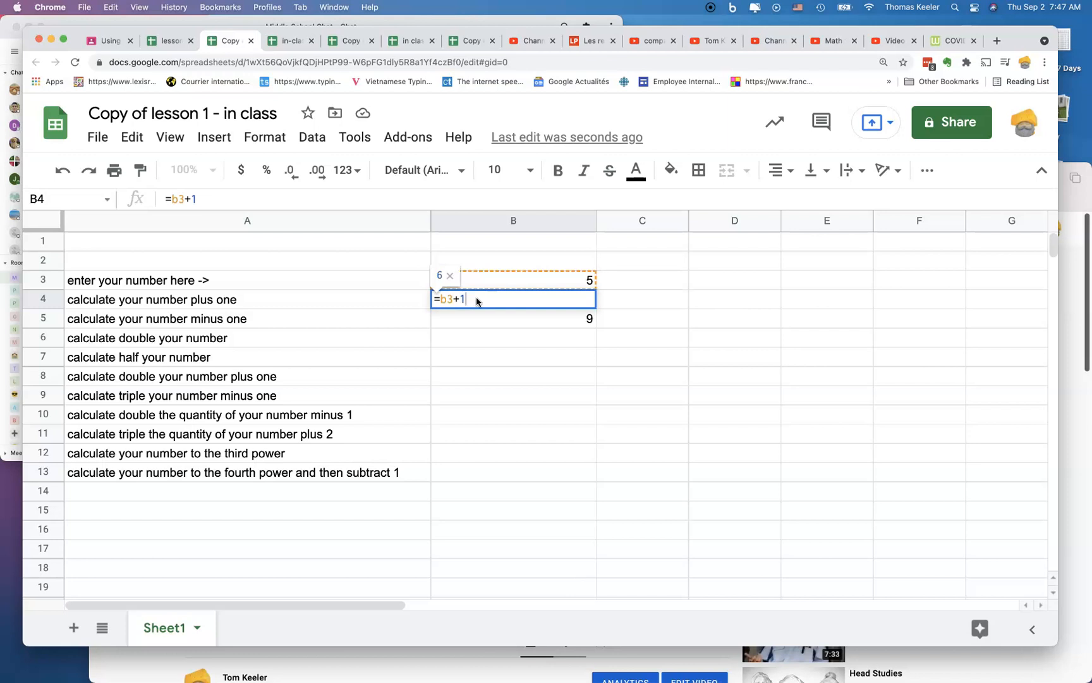
key("Return")
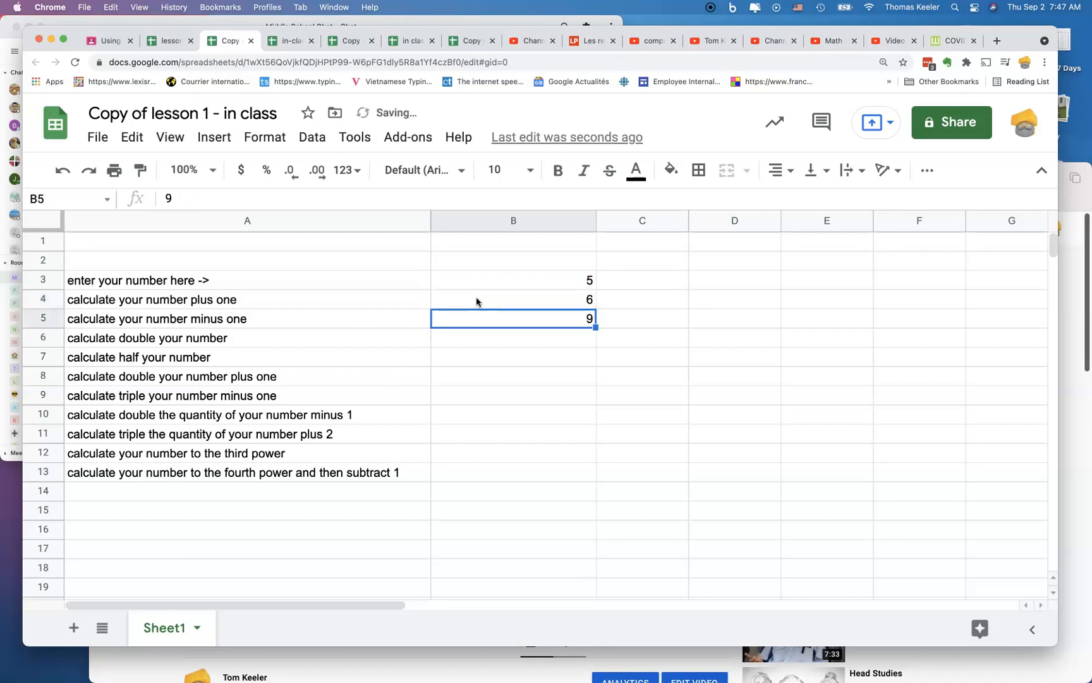
- Enter the formula =b3-1 in cell B5 and reject the suggested autofill for the rows below
left_click(478, 321)
type("=")
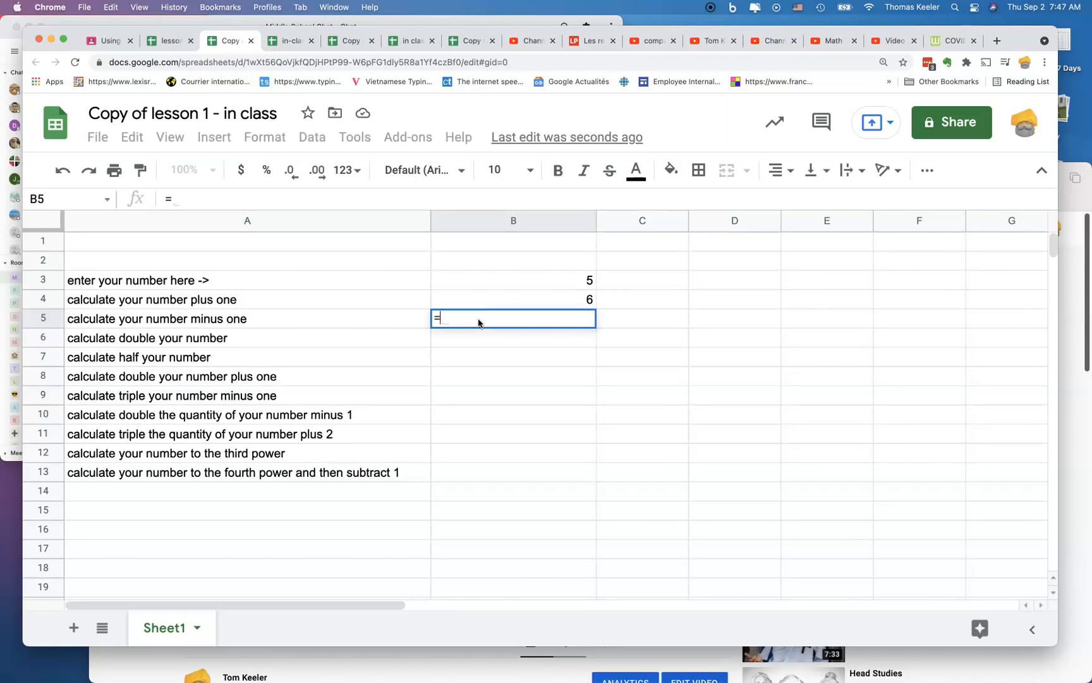
type("b3")
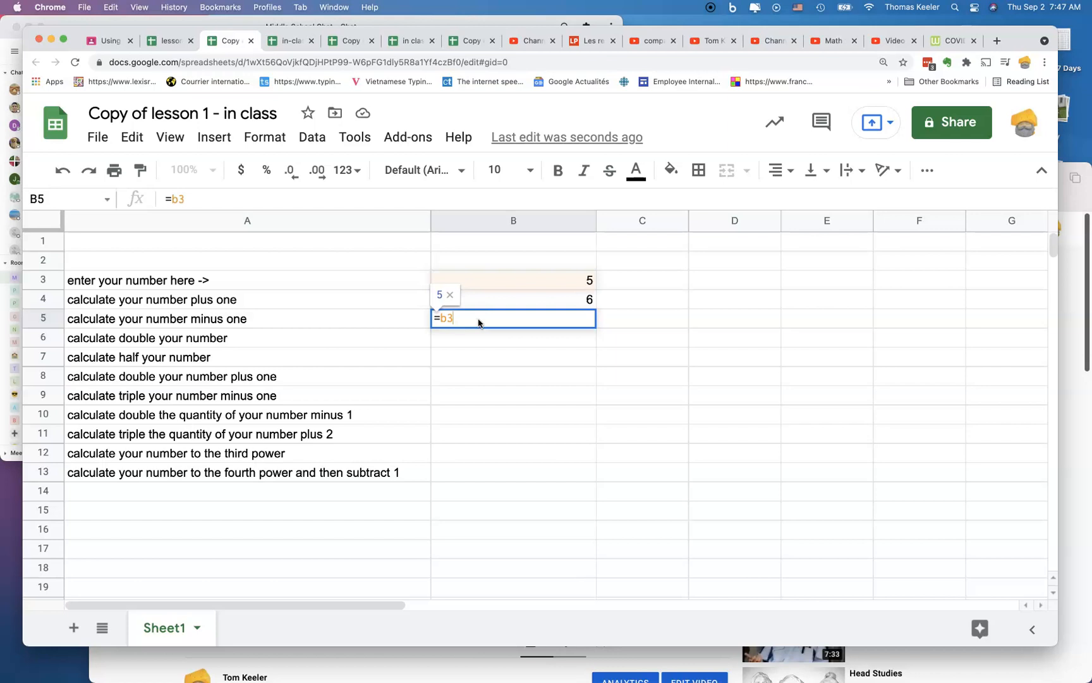
type("-1")
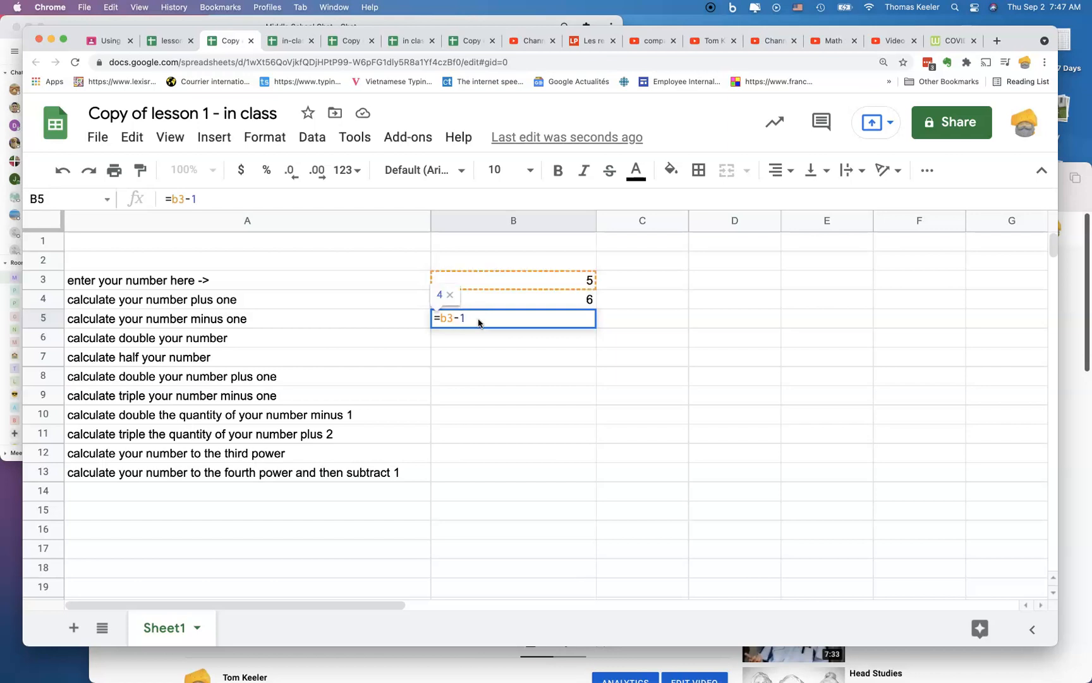
key("Return")
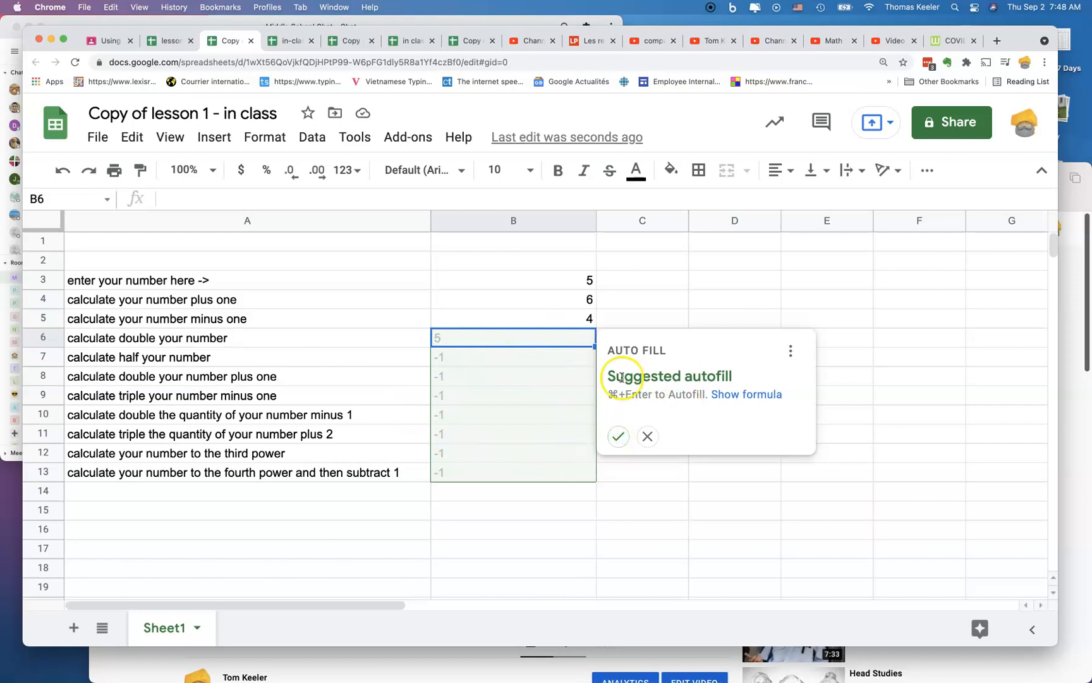
left_click(650, 437)
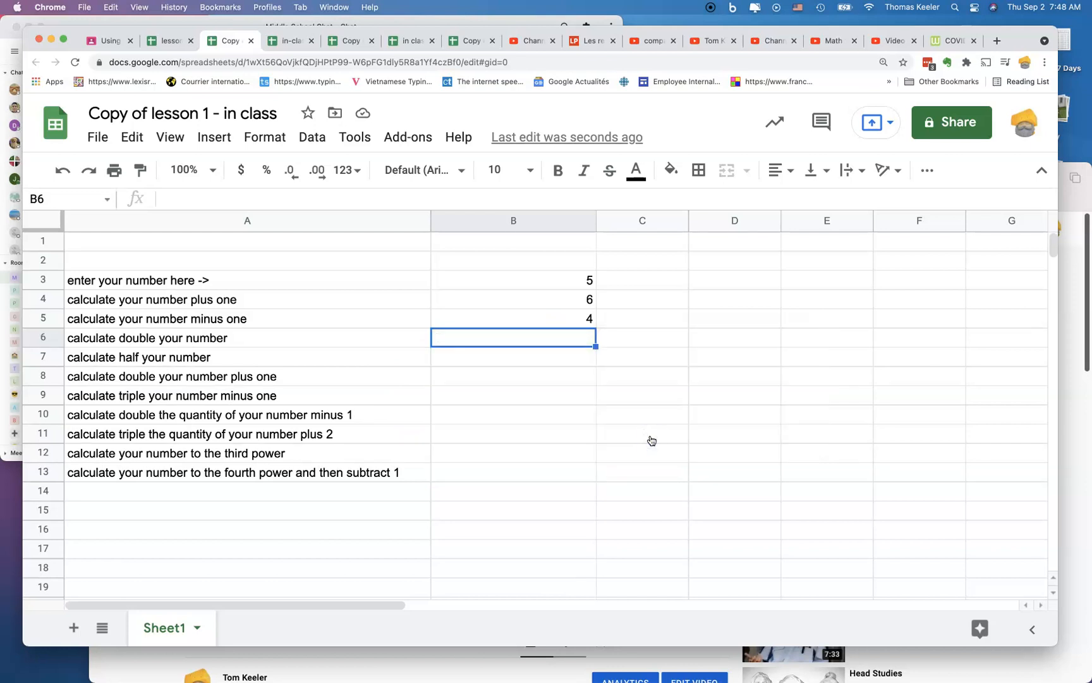
- Test the formulas by entering 10 in cell B3 and replacing it with 17
left_click(559, 284)
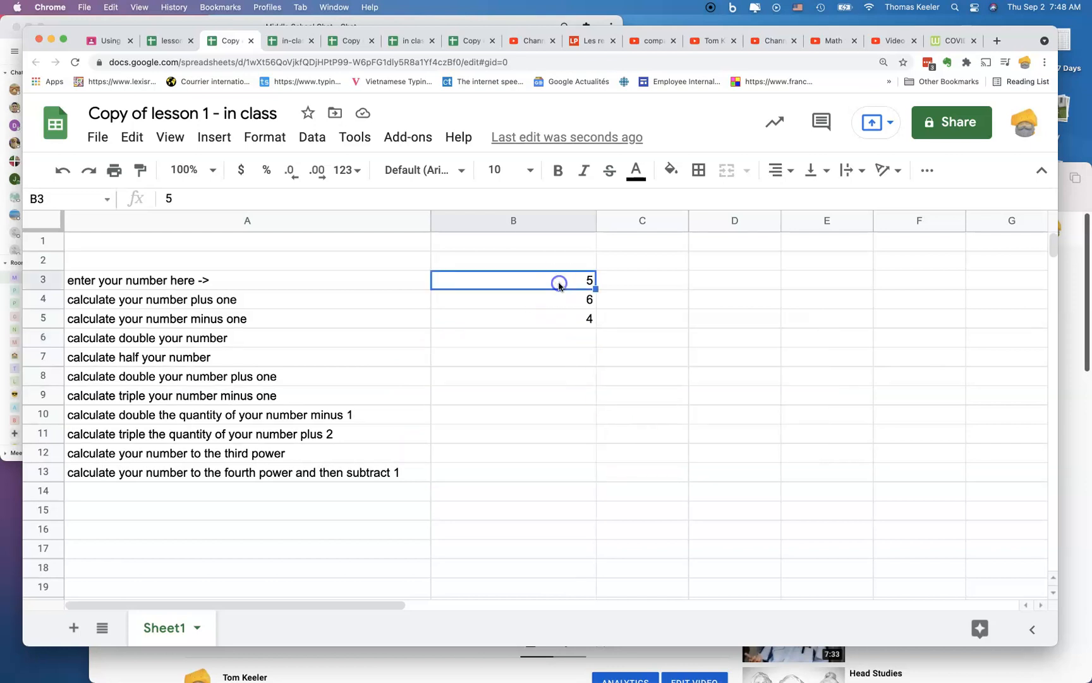
type("10")
key("Return")
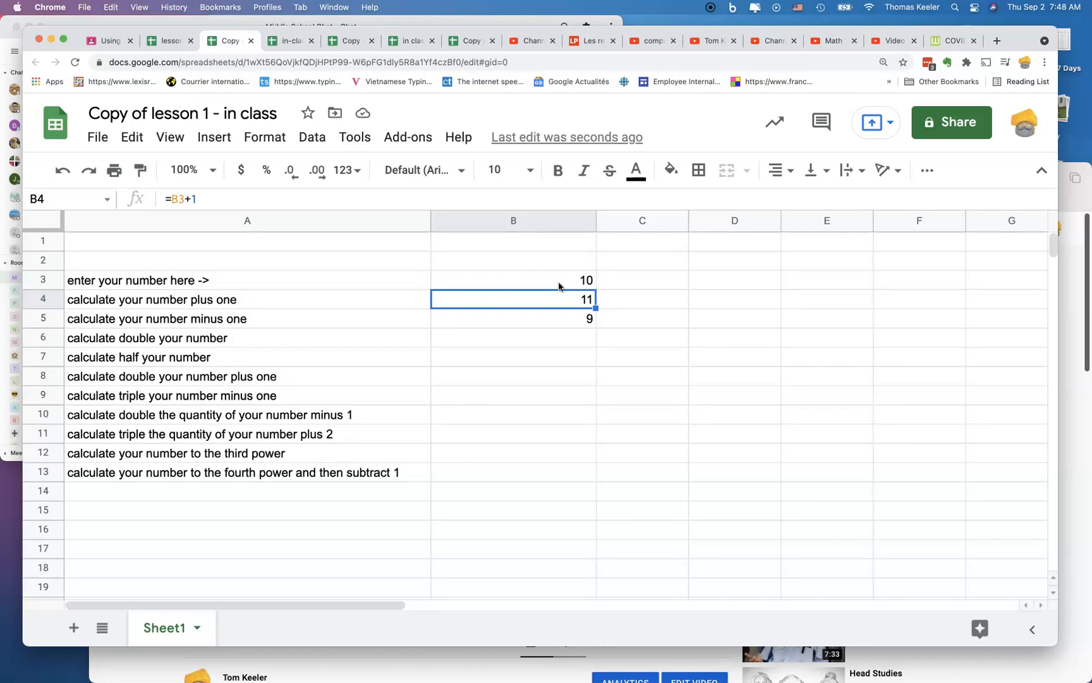
left_click(574, 280)
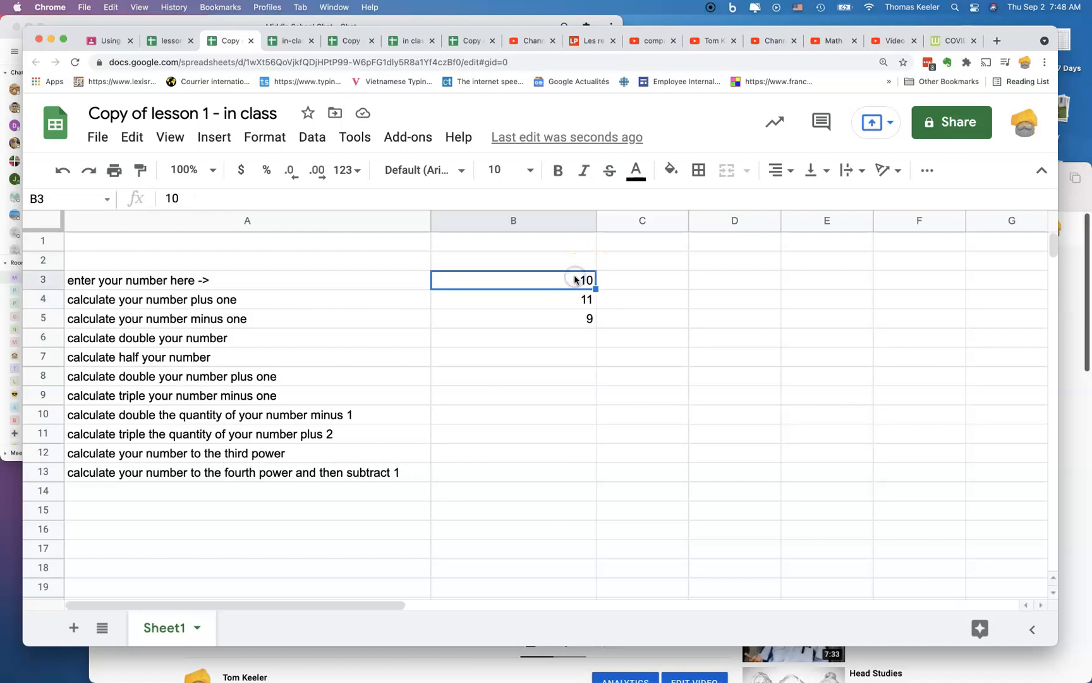
type("17")
key("Return")
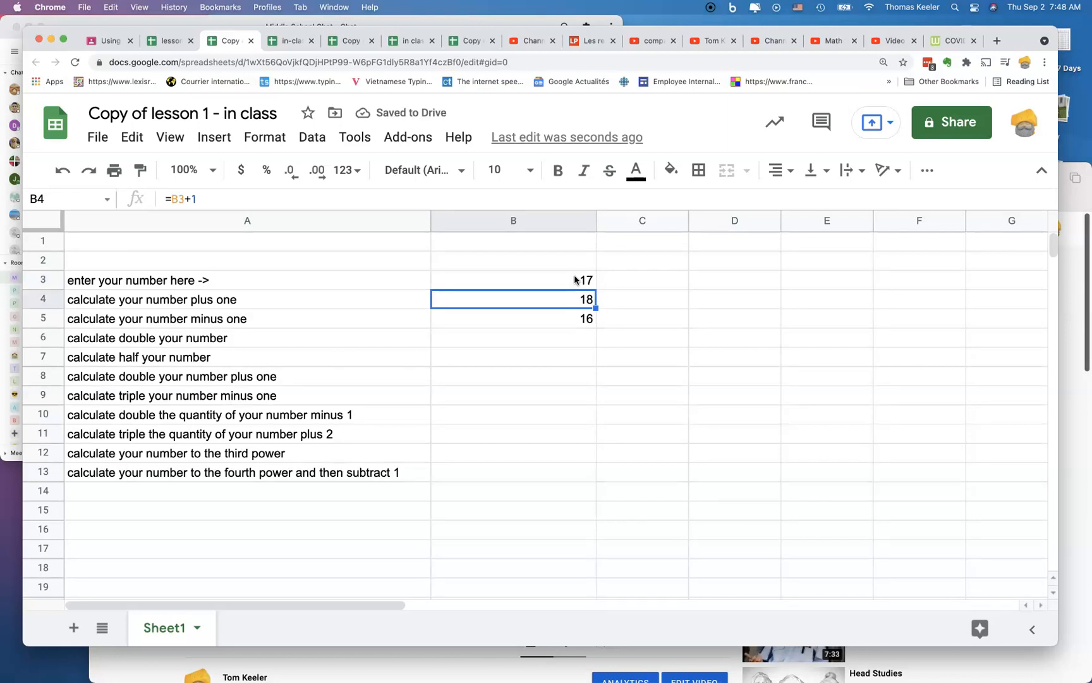
- Enter the formula =b3+b3 in cell B6 to double the number
left_click(514, 340)
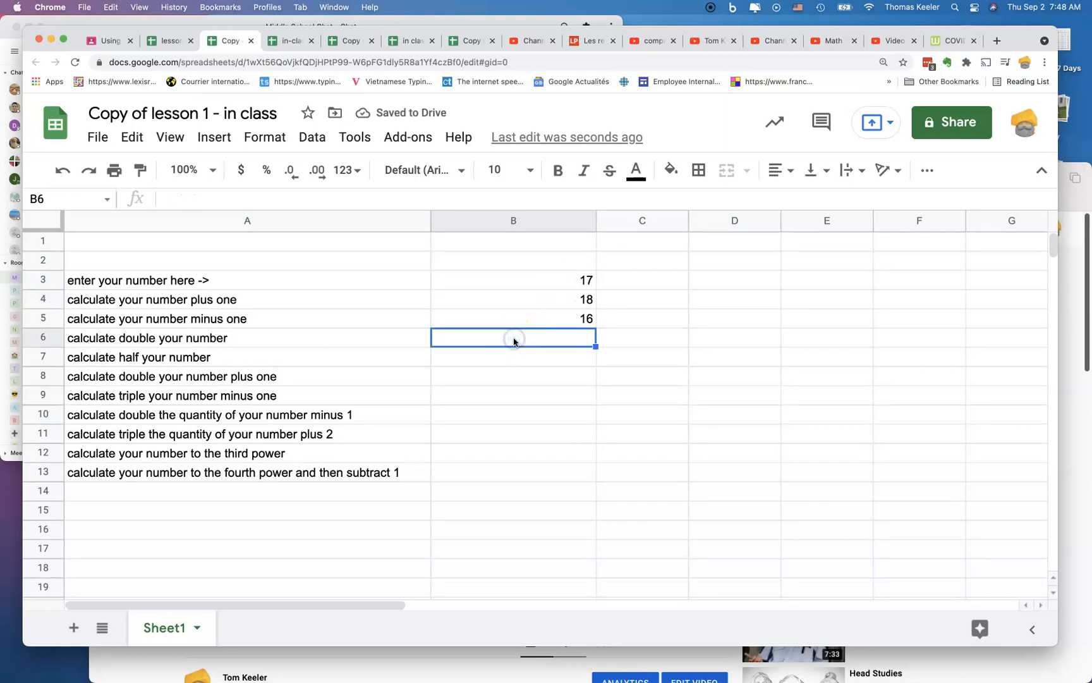
type("=")
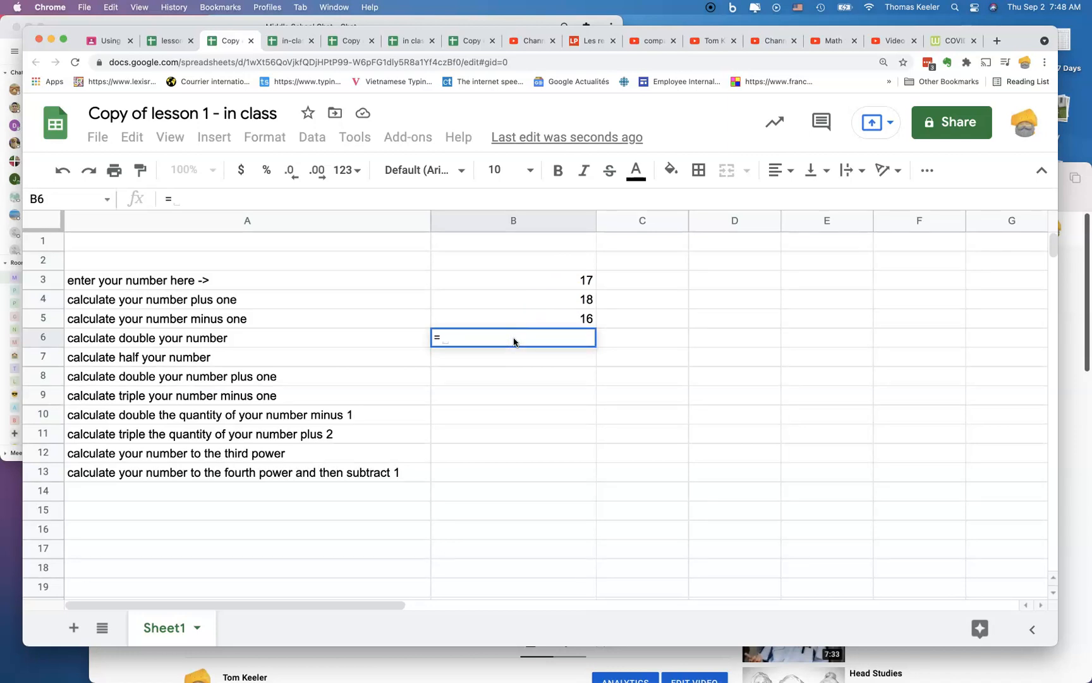
type("b3+b3")
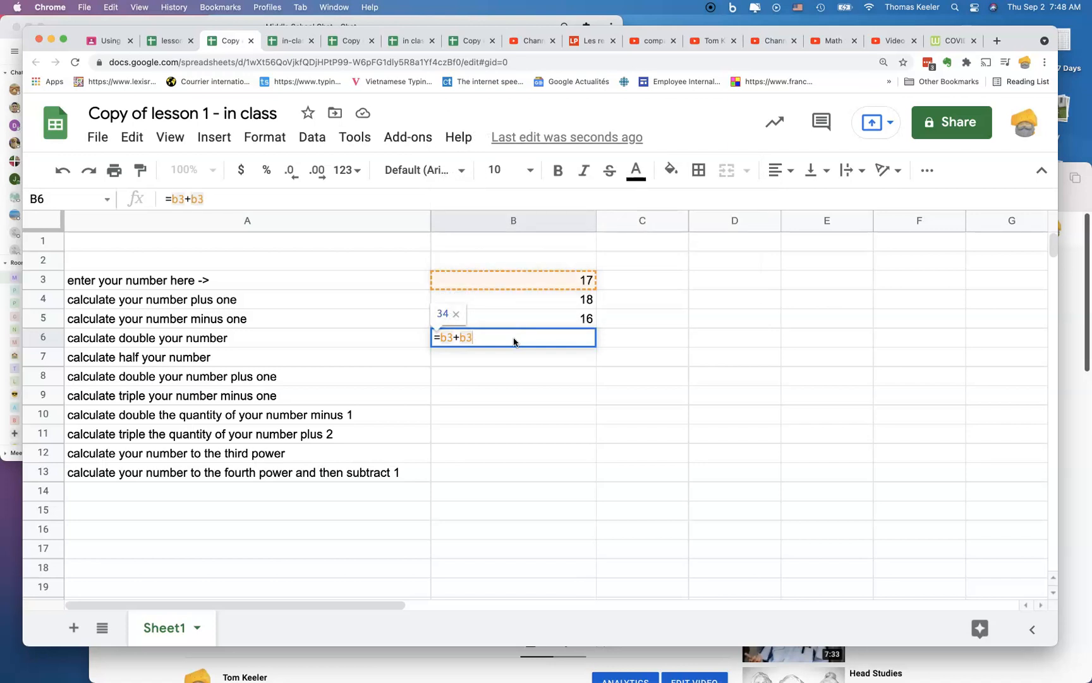
key("Return")
- Replace the doubling formula in cell B6 with =b3*2
left_click(493, 345)
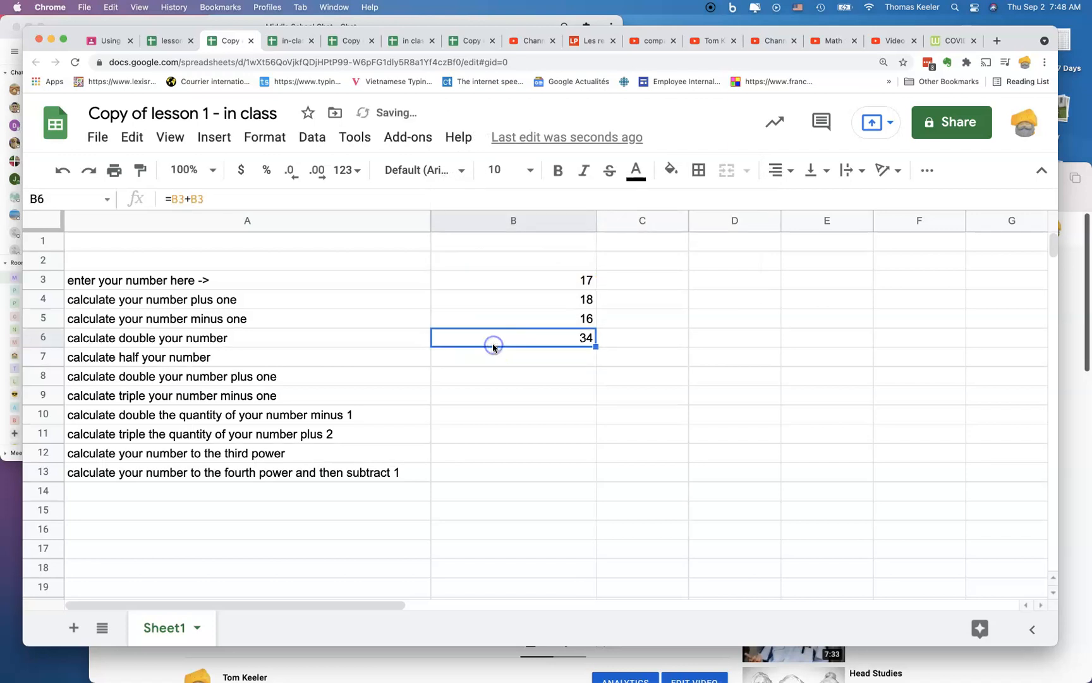
type("=b")
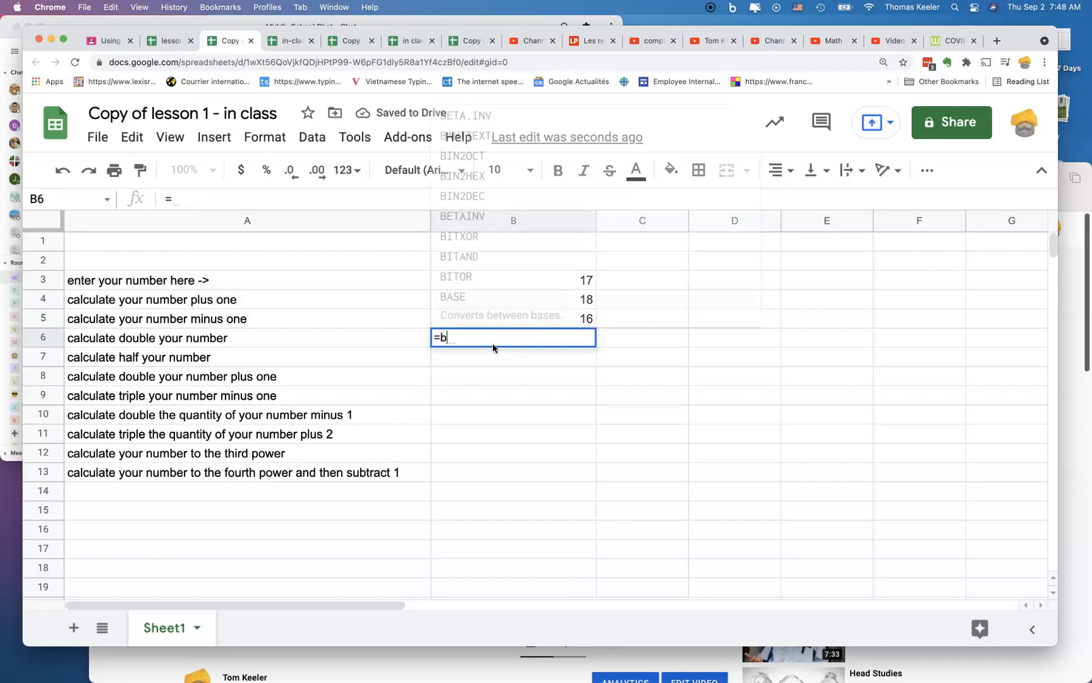
type("3*2")
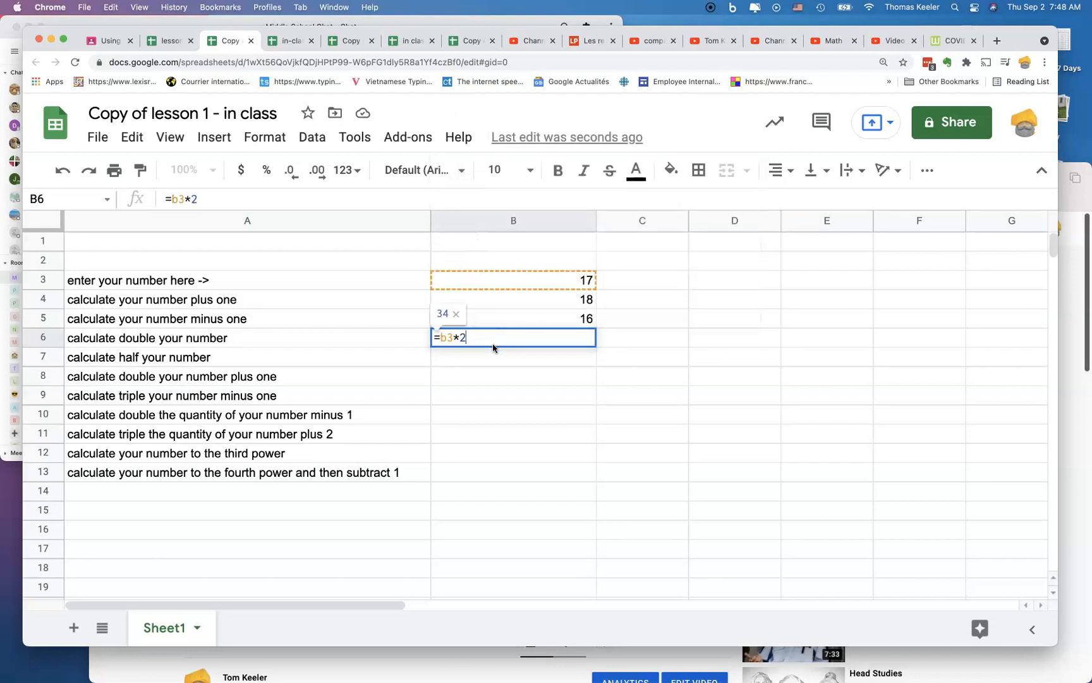
key("Return")
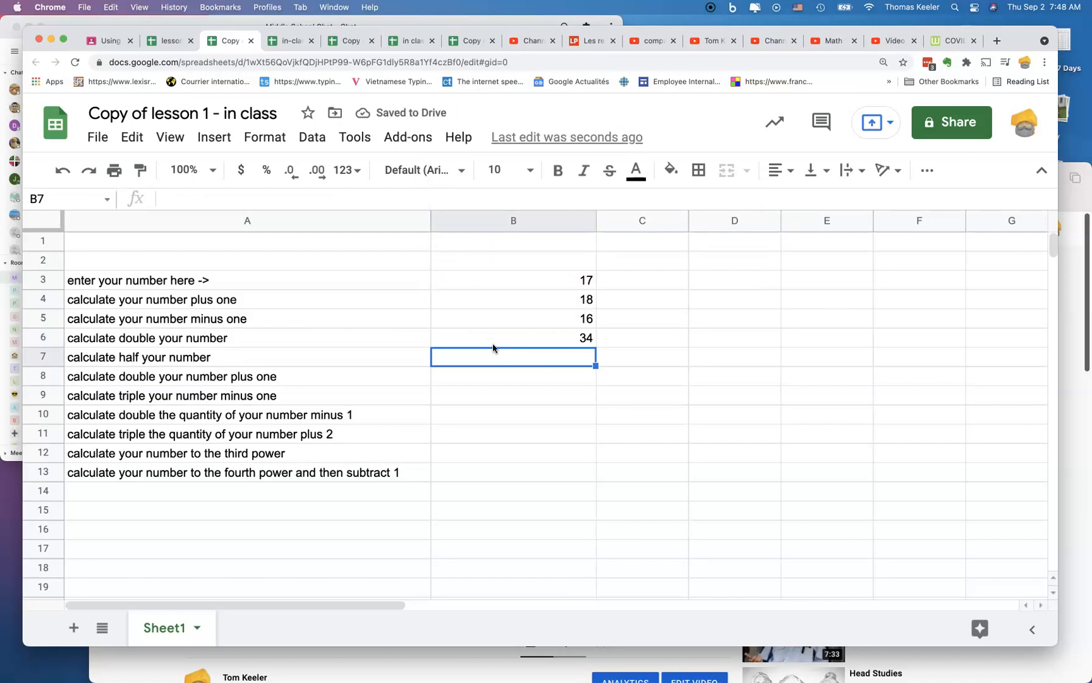
- Enter the formula =b3/2 in cell B7 to calculate half the number
type("=b3")
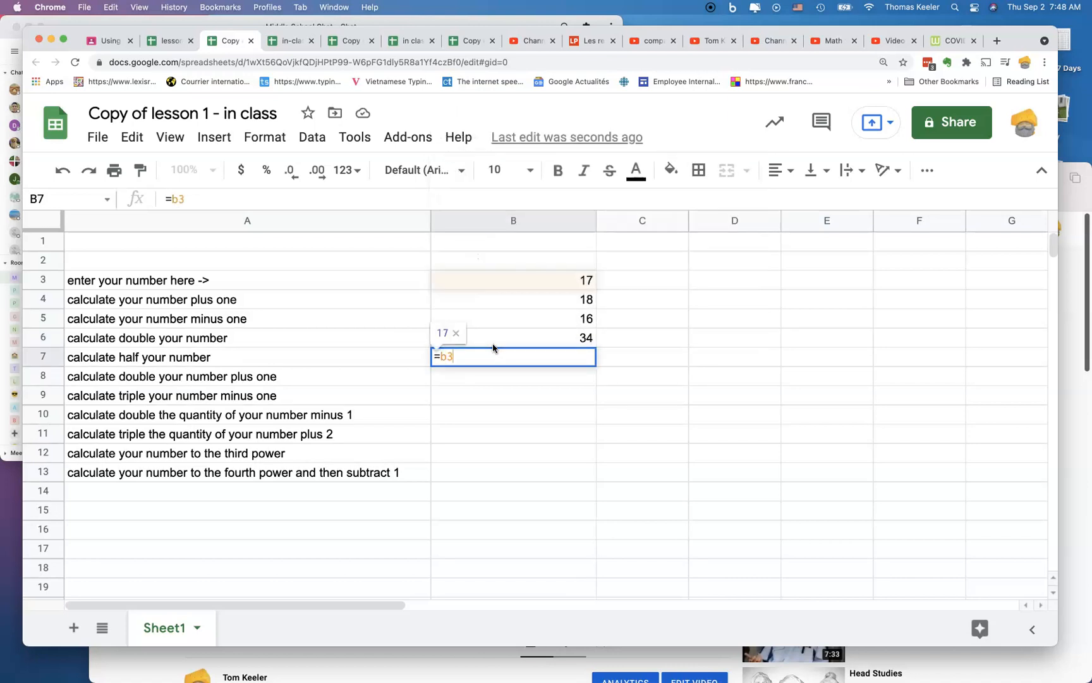
type("/")
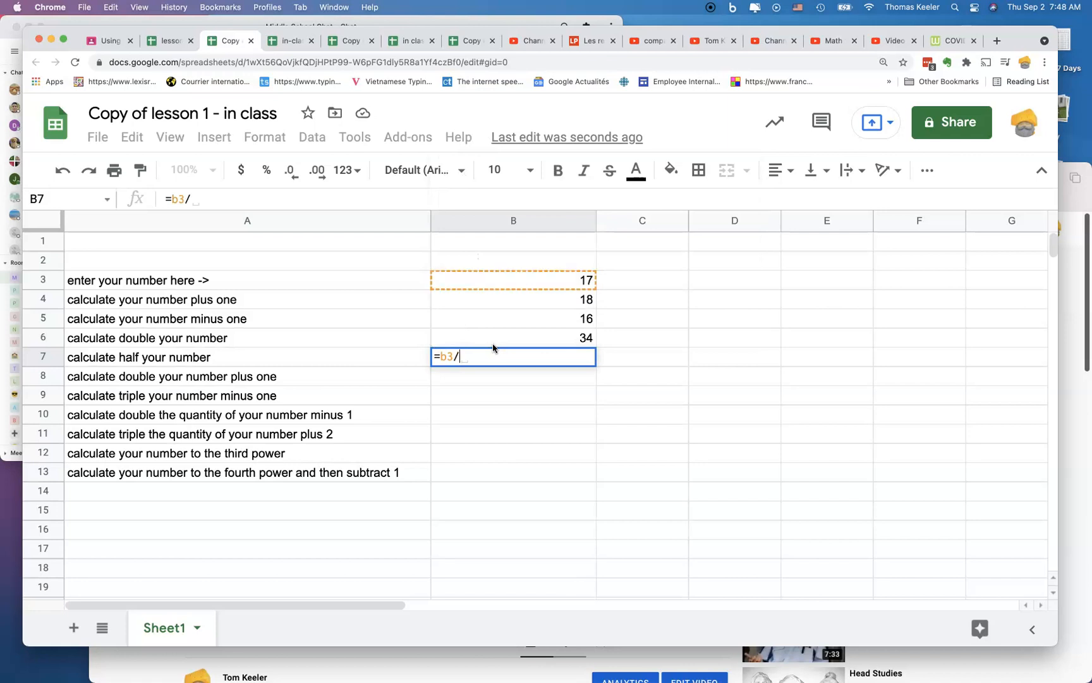
type("2")
key("Return")
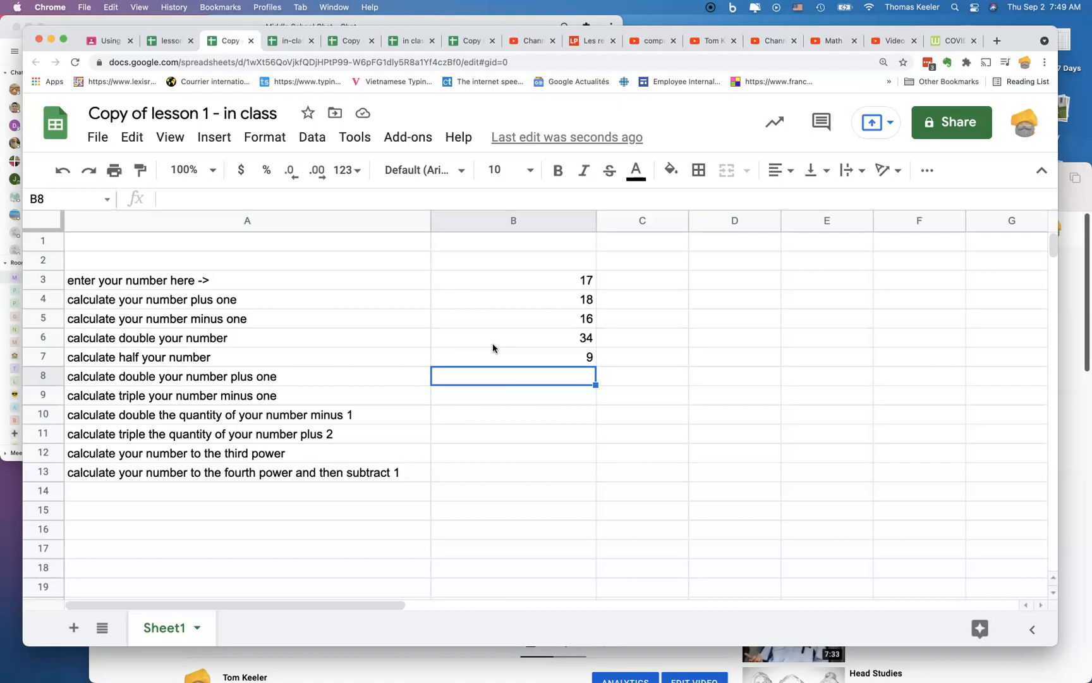
- Format all of column B to display numbers with one decimal place
left_click(320, 176)
left_click(314, 174)
left_click(470, 222)
left_click(319, 172)
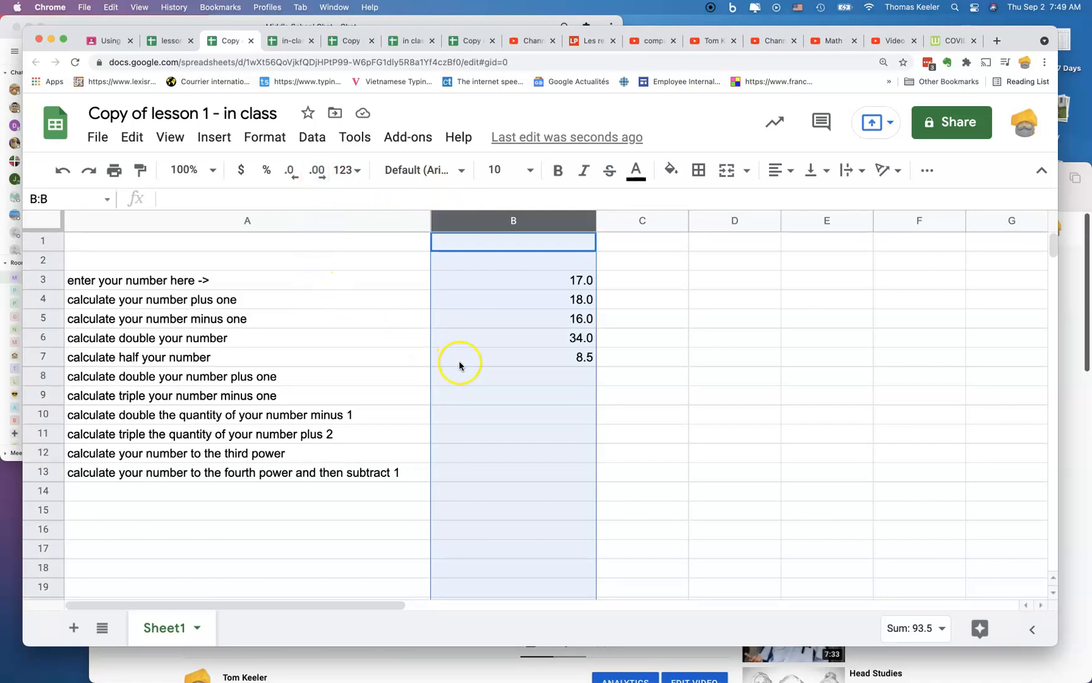
- Enter the formula =b3*2+1 in cell B8 to calculate double the number plus one
left_click(473, 378)
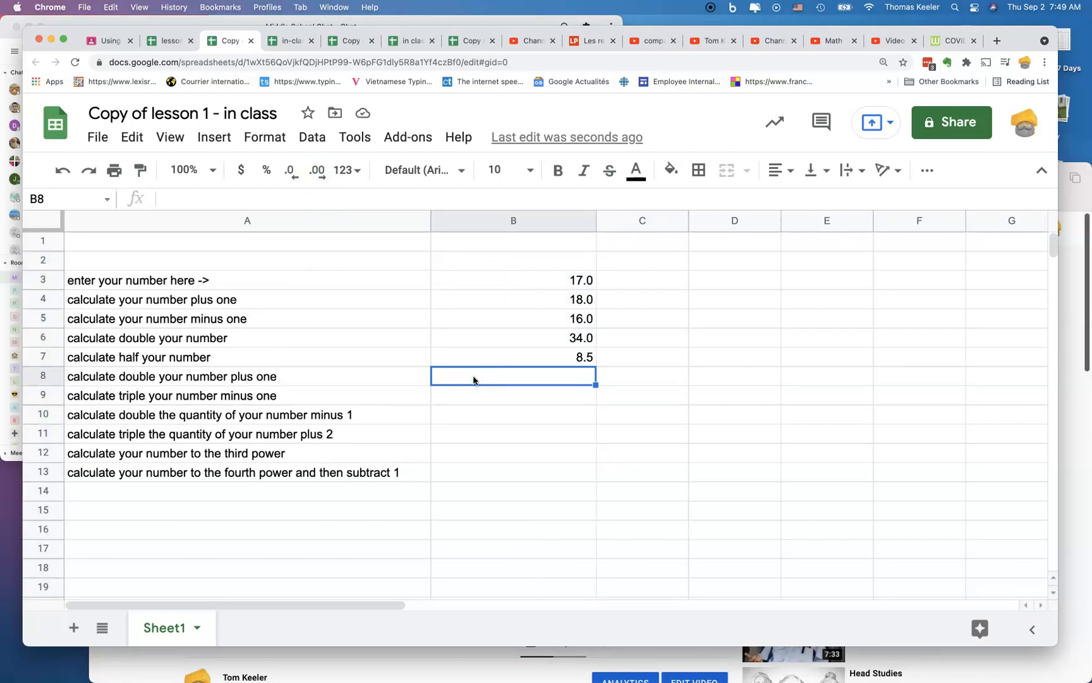
type("=")
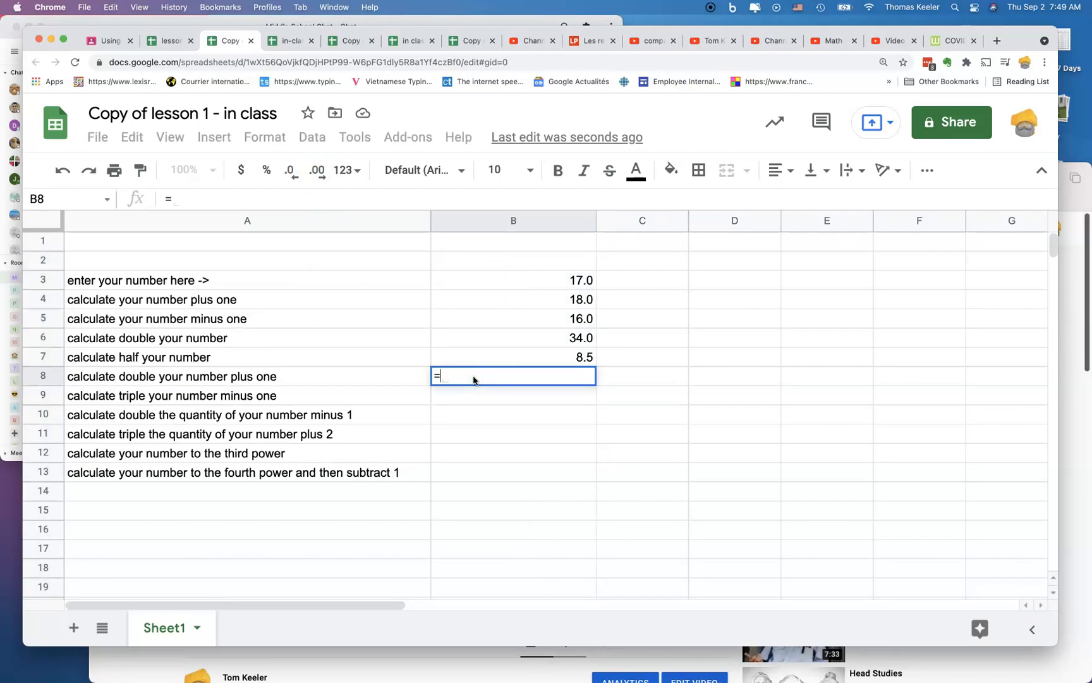
type("b3*2")
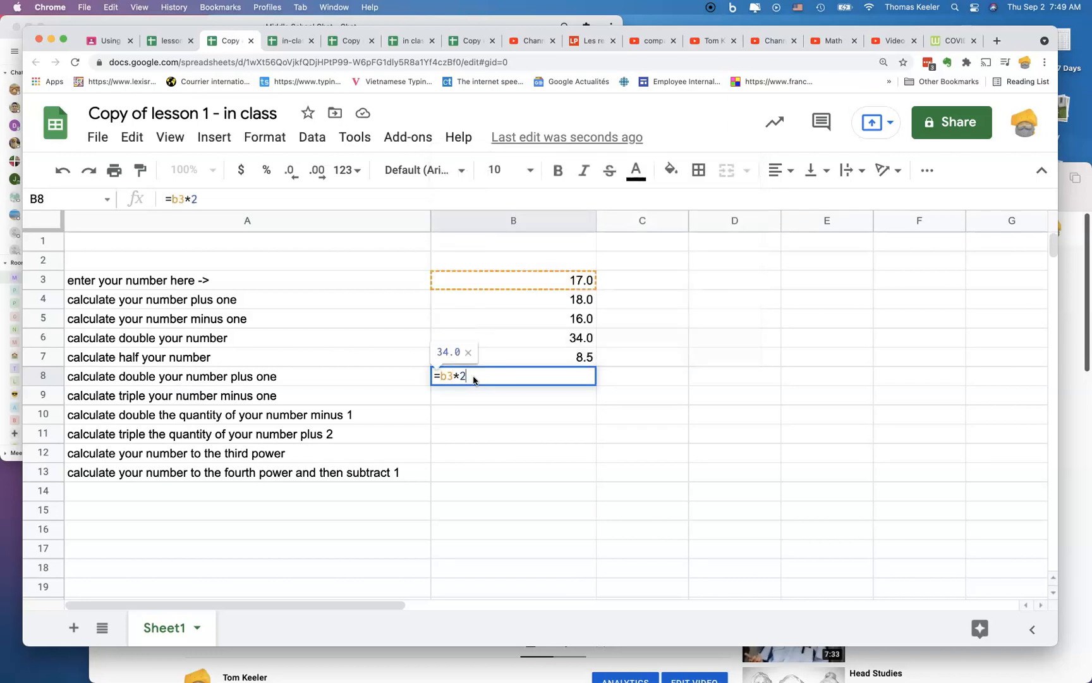
type("+1")
key("Return")
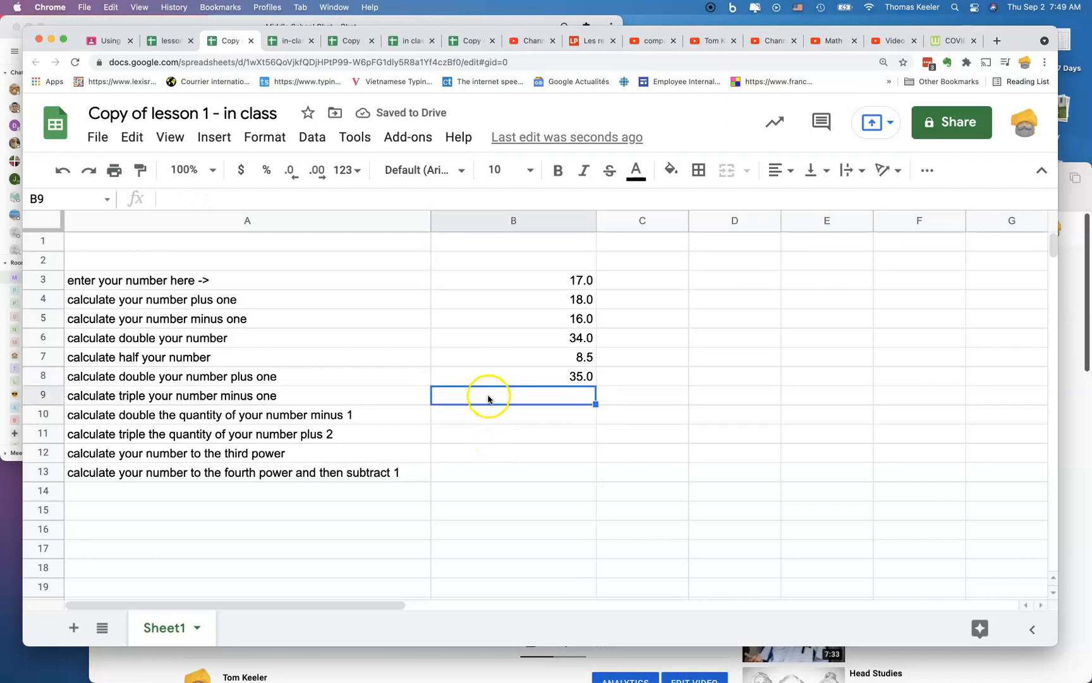
- Enter the formula =b3*3-1 in cell B9 to calculate triple the number minus one
type("=b3")
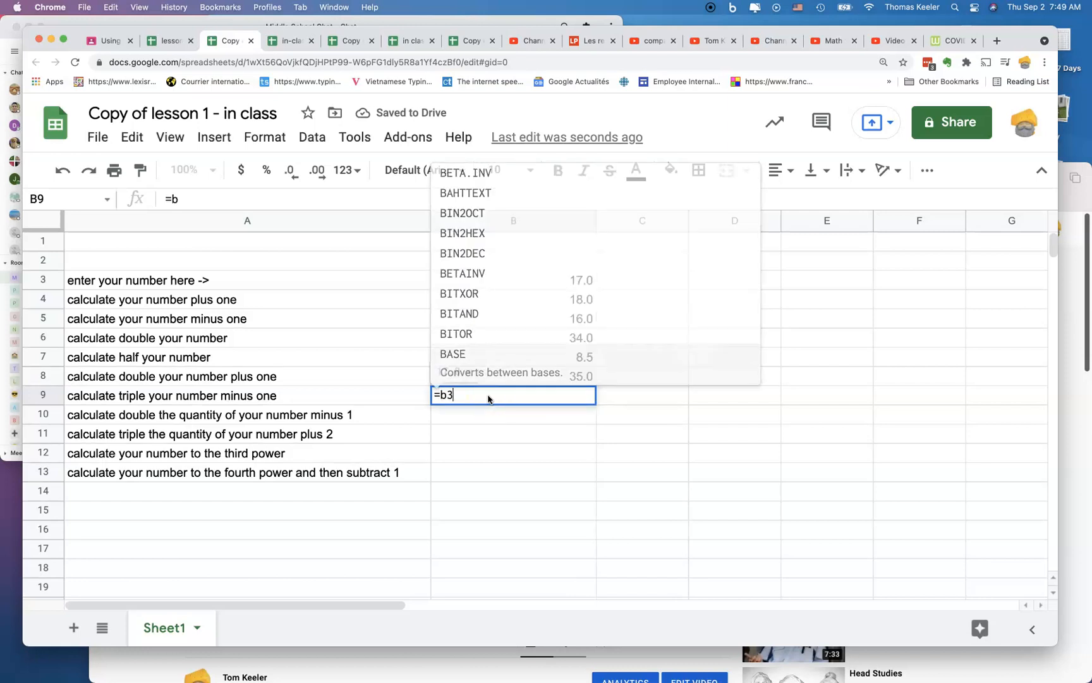
type("*3-1")
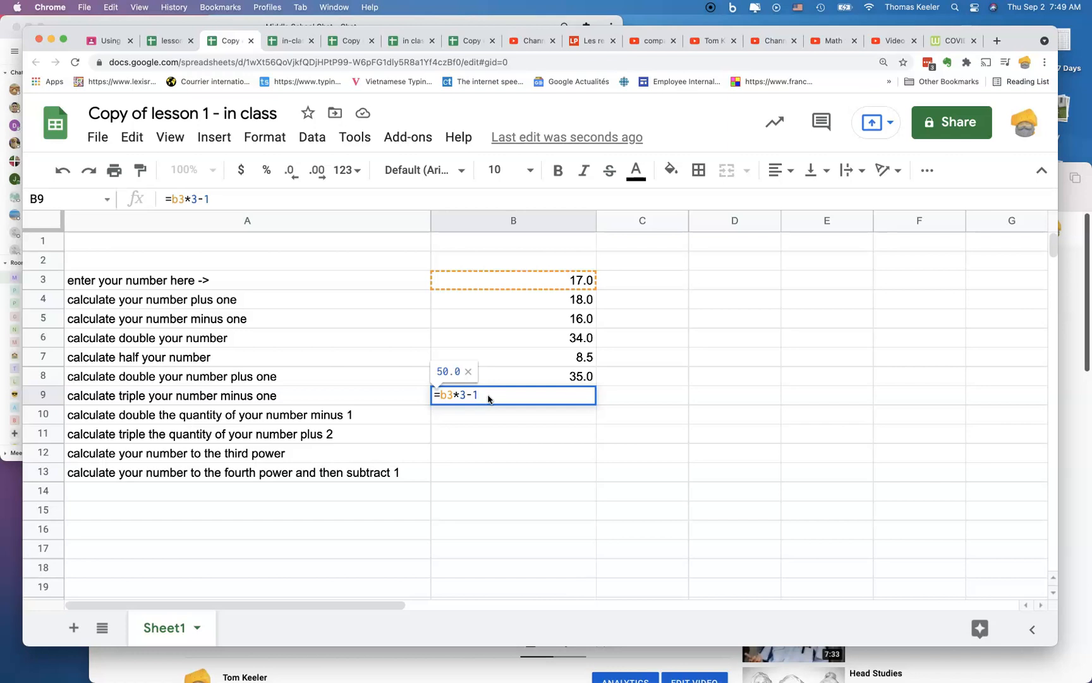
key("Return")
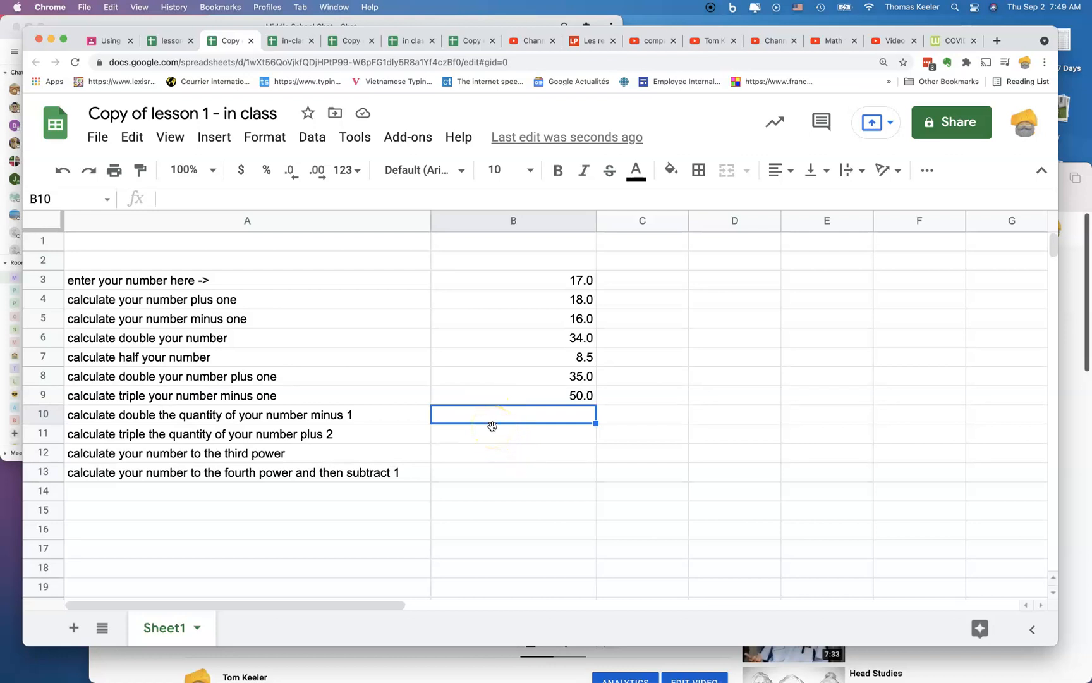
- Enter the formula =(b3-1)*2 in cell B10 to double the quantity of the number minus 1
type("=")
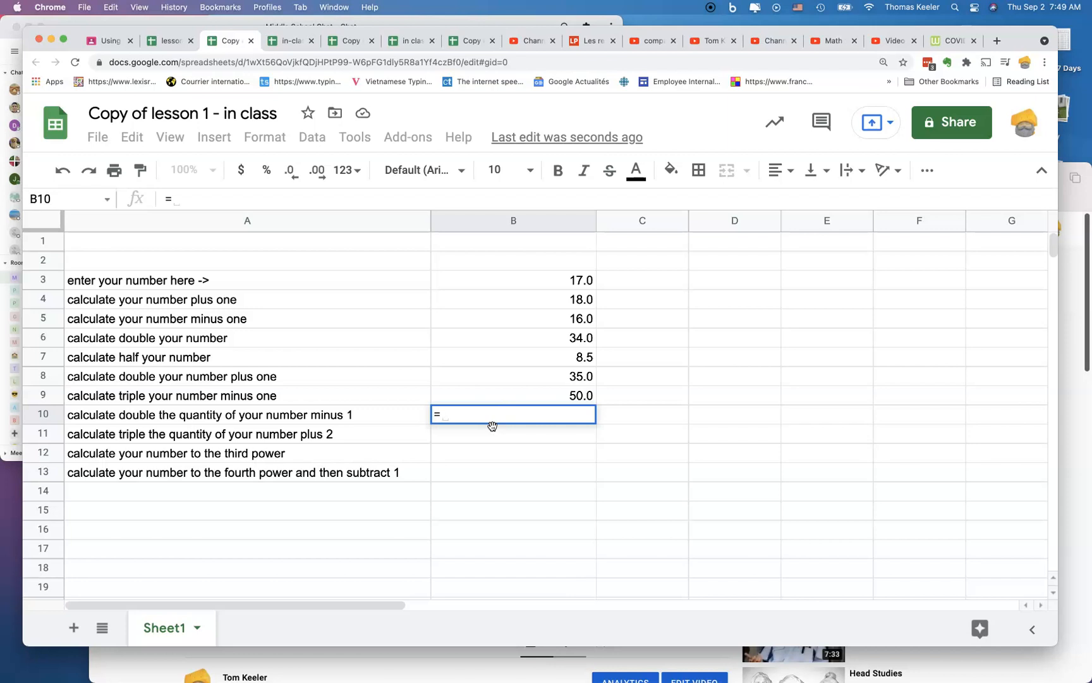
type("(b3")
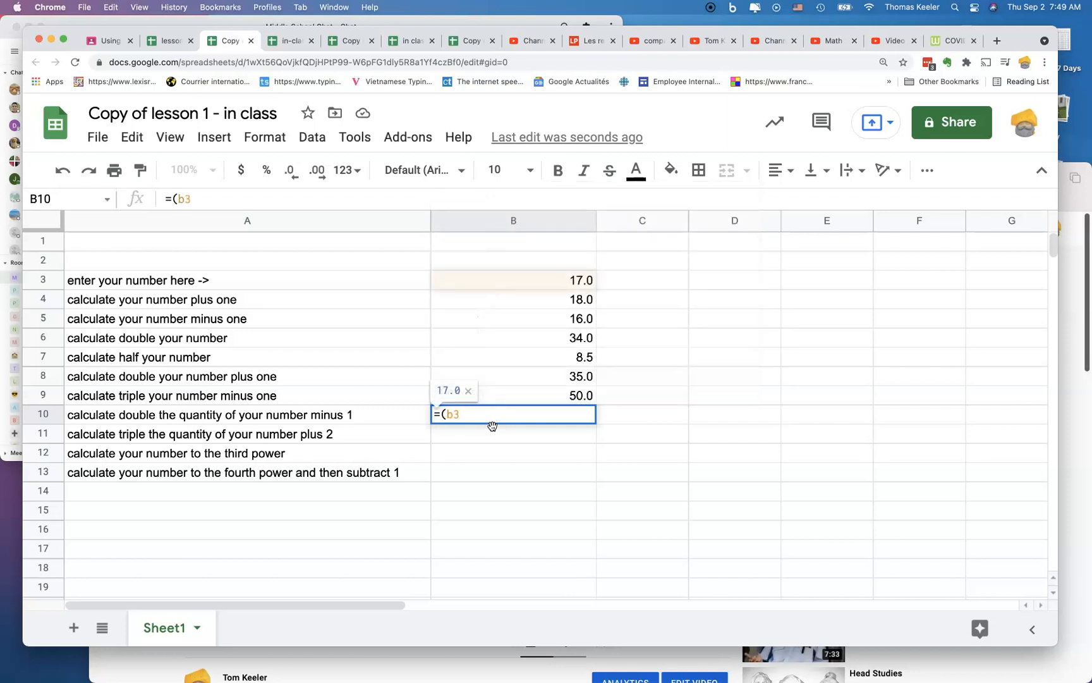
type("1")
key("BackSpace")
type("-")
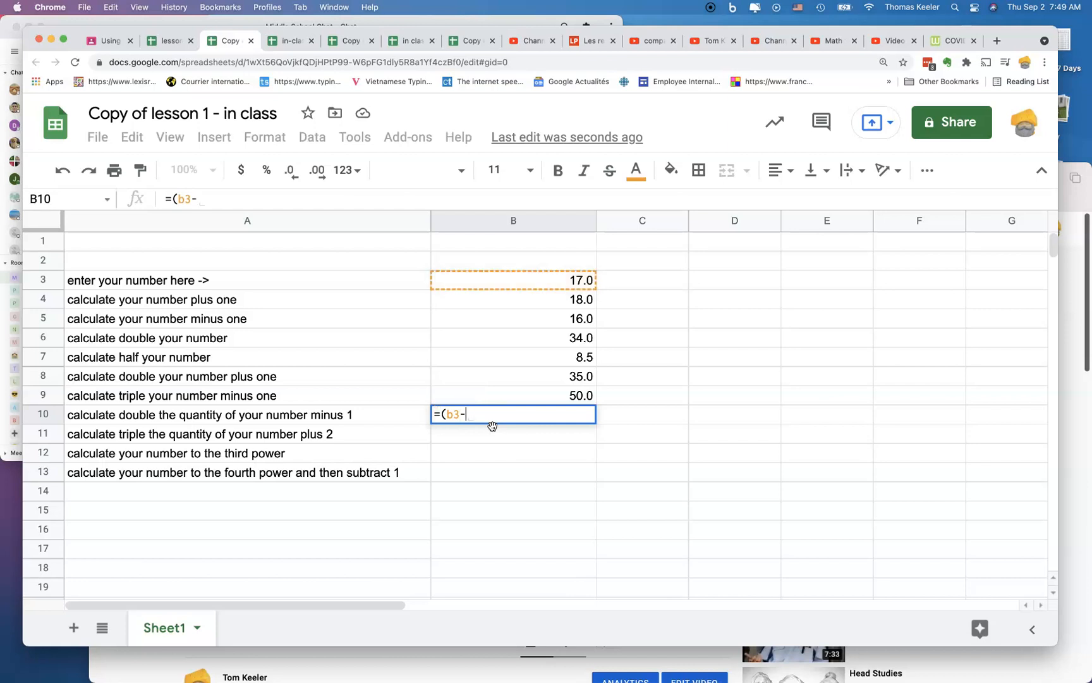
type("1)*2")
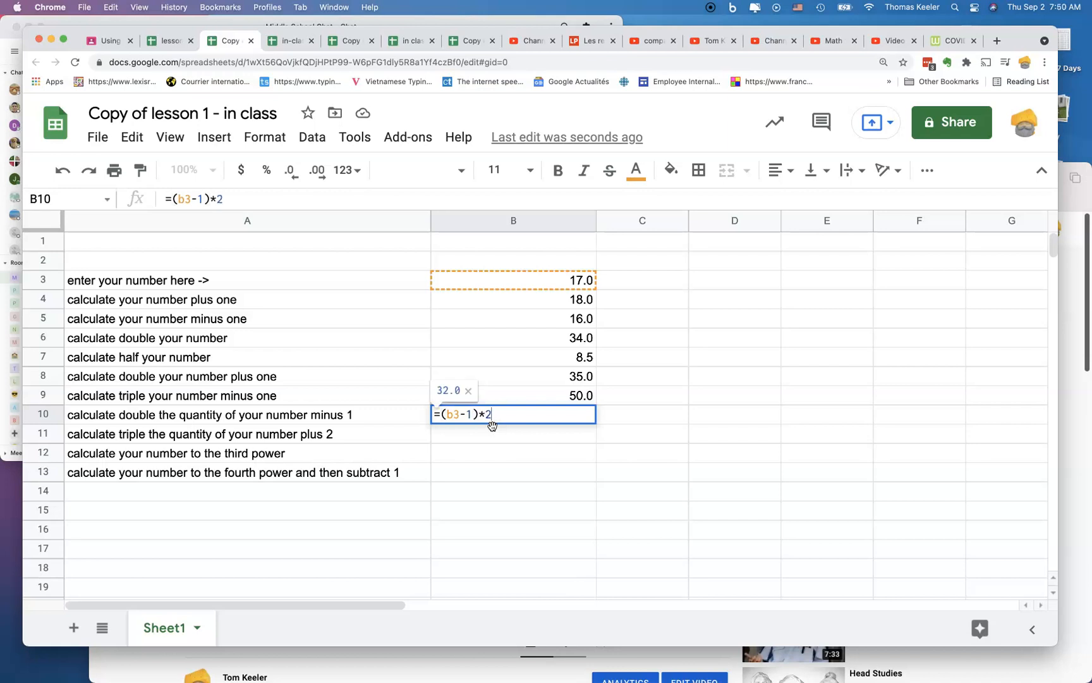
key("Return")
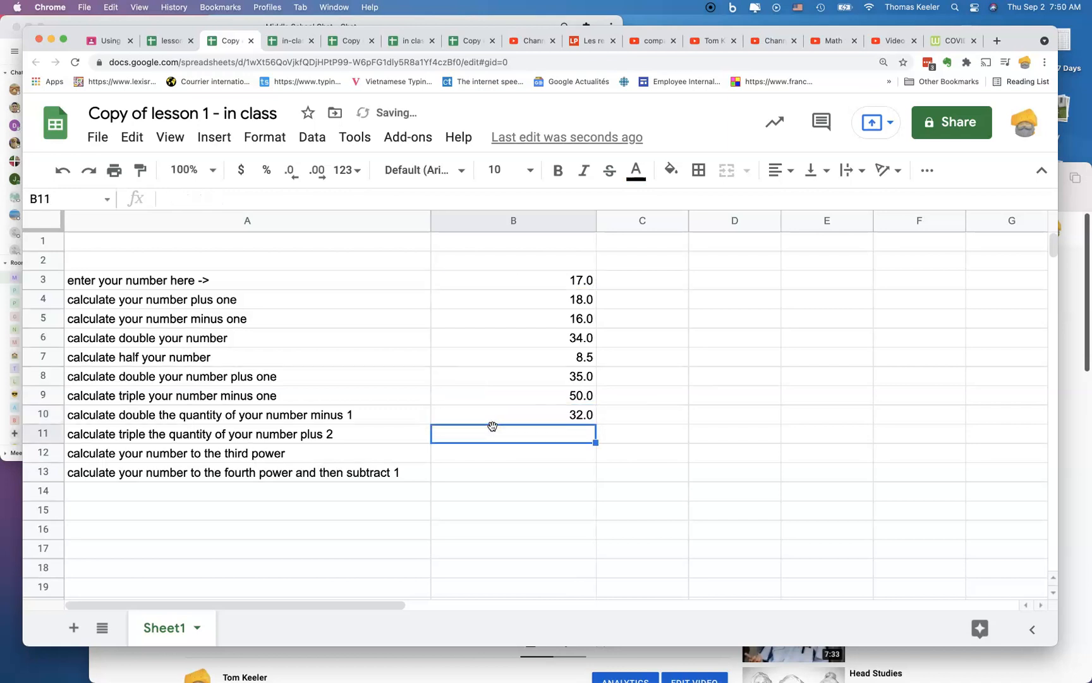
- Enter the formula =(b3+2)*3 in cell B11 to triple the quantity of the number plus 2
left_click(495, 432)
type("=")
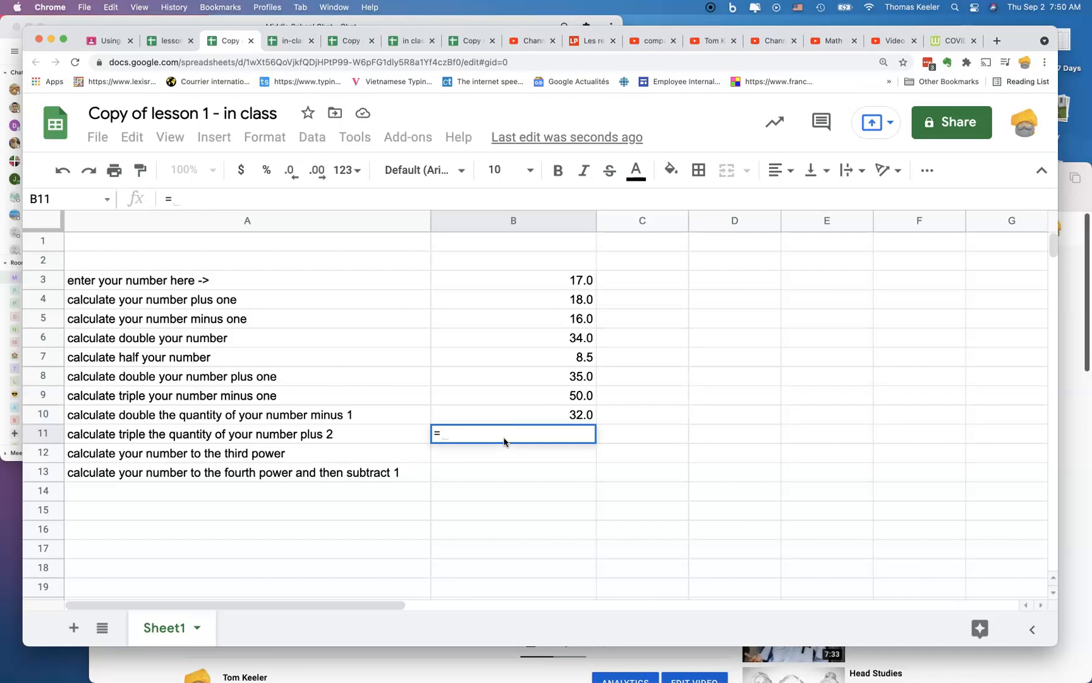
type("(b3")
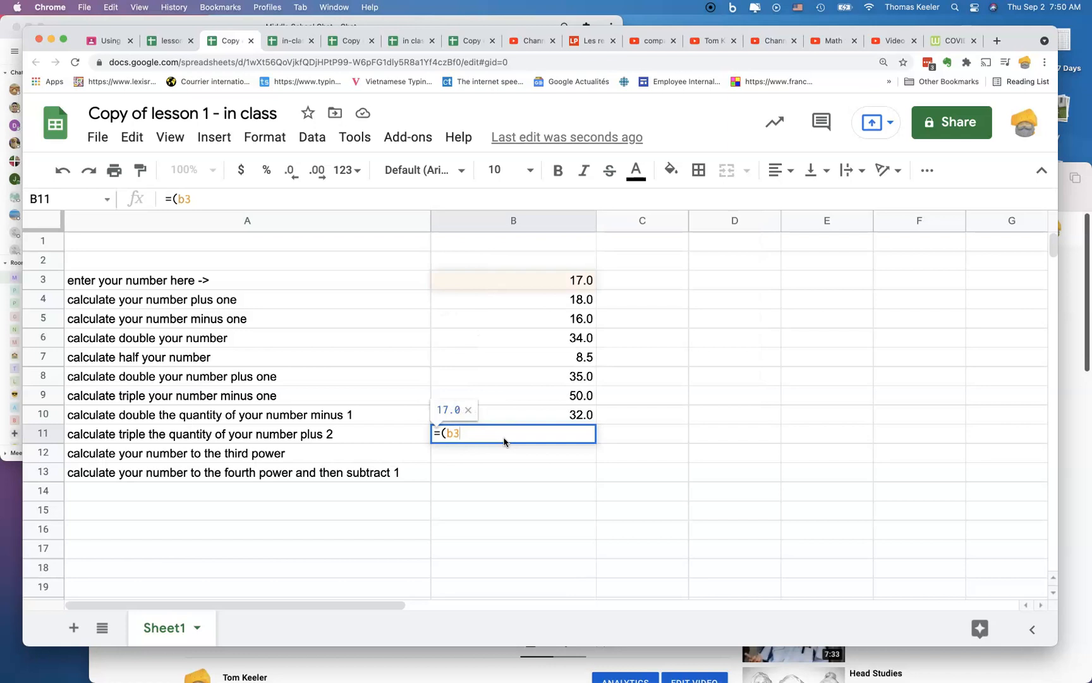
type("+2")
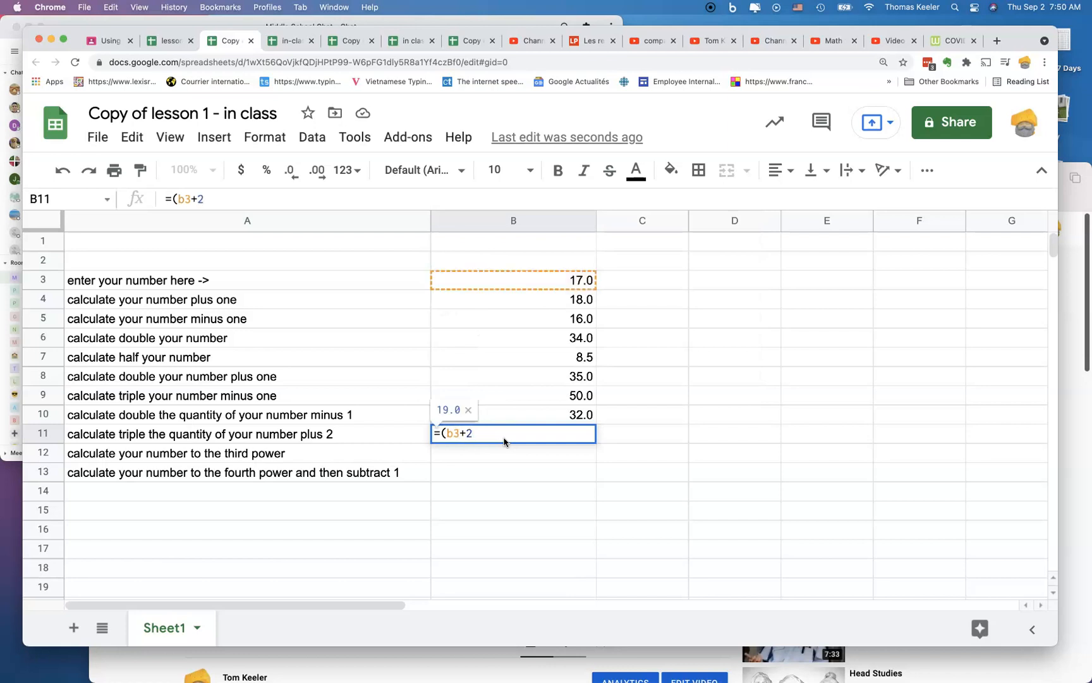
type(")*3")
key("Return")
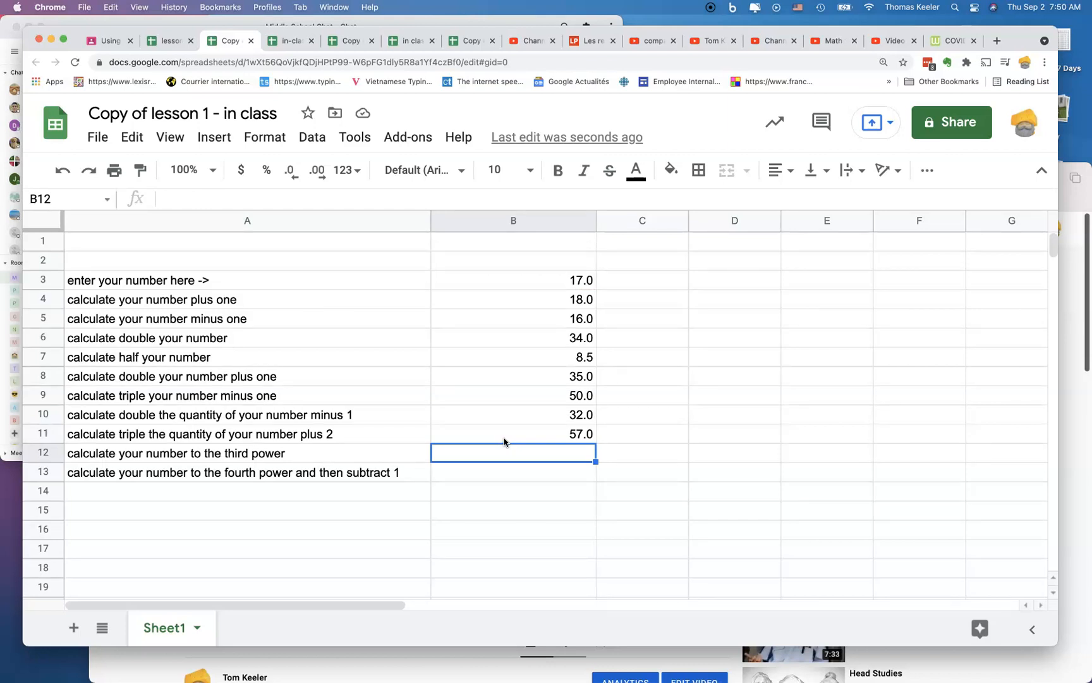
- Enter the formula =POWER(b3,3) in cell B12 to raise the number to the third power
left_click(506, 452)
type("=p")
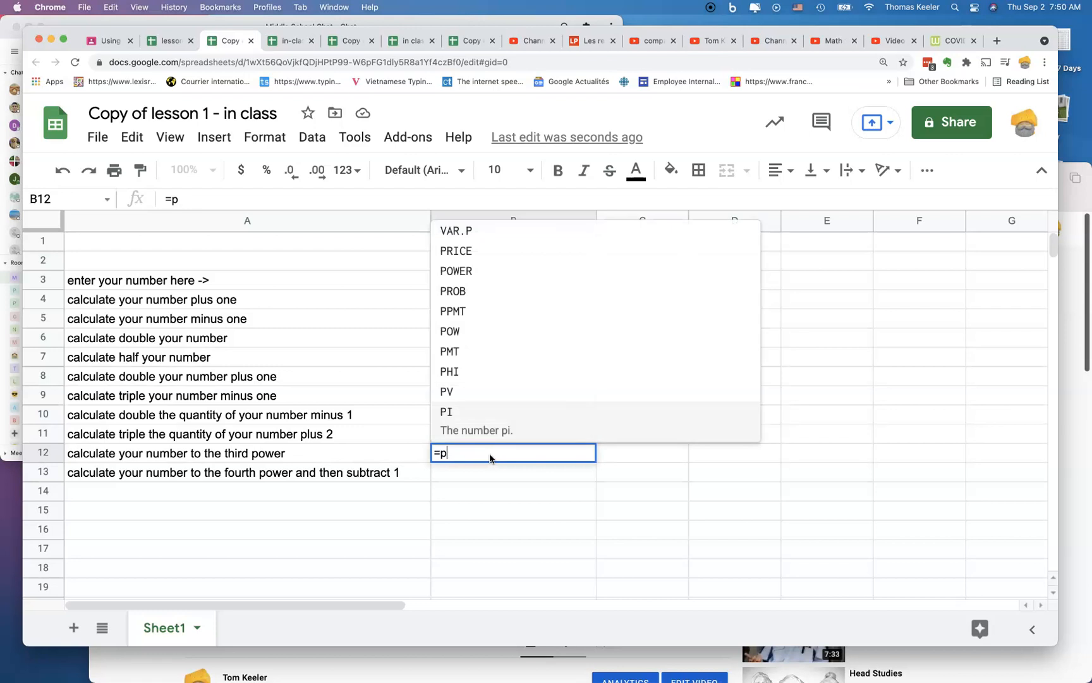
type("o")
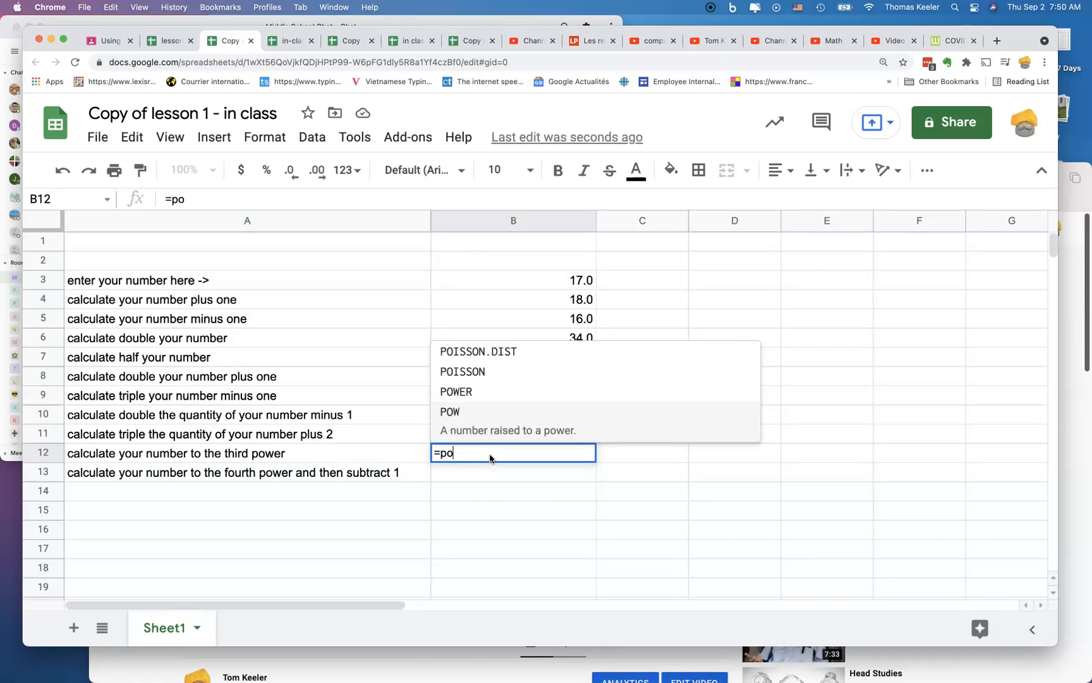
left_click(460, 392)
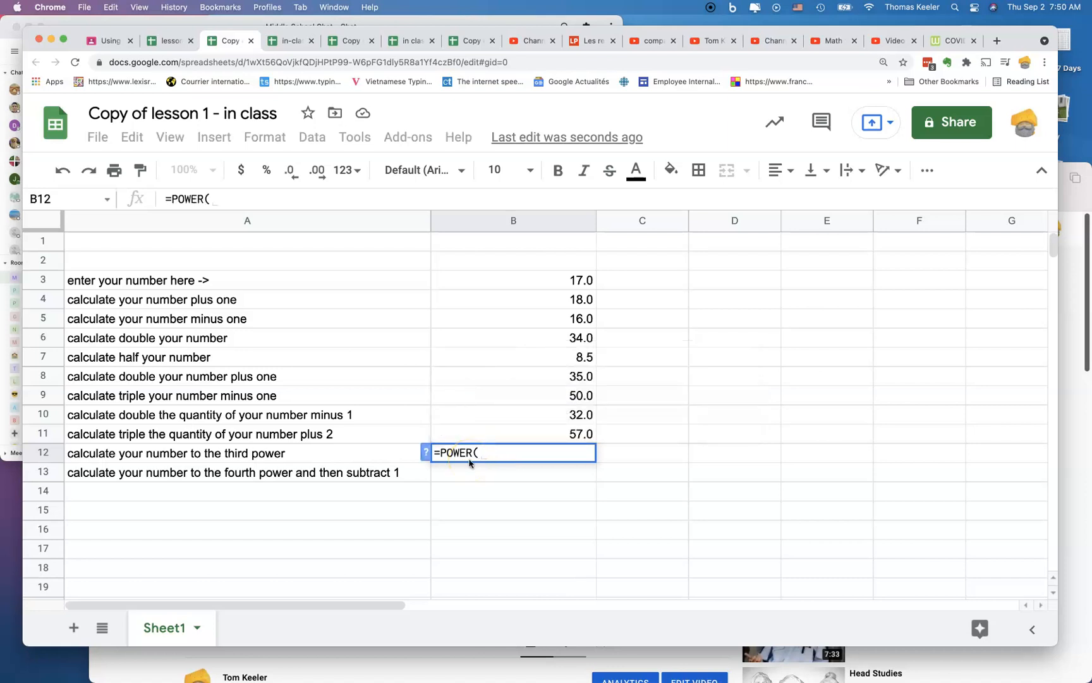
type("b")
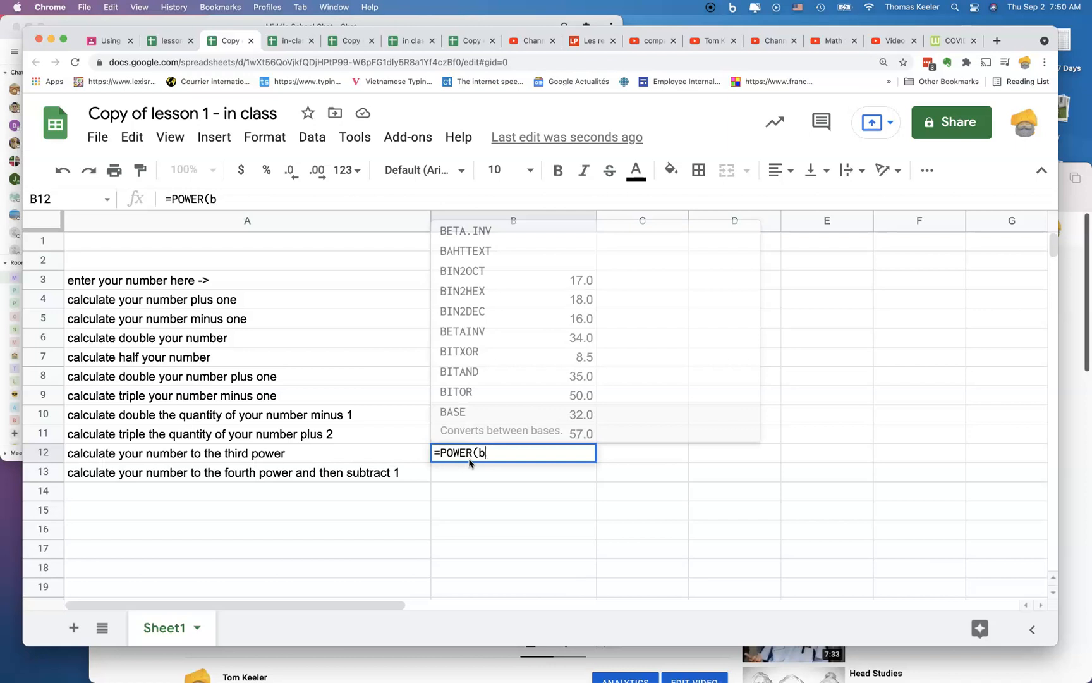
type("3,")
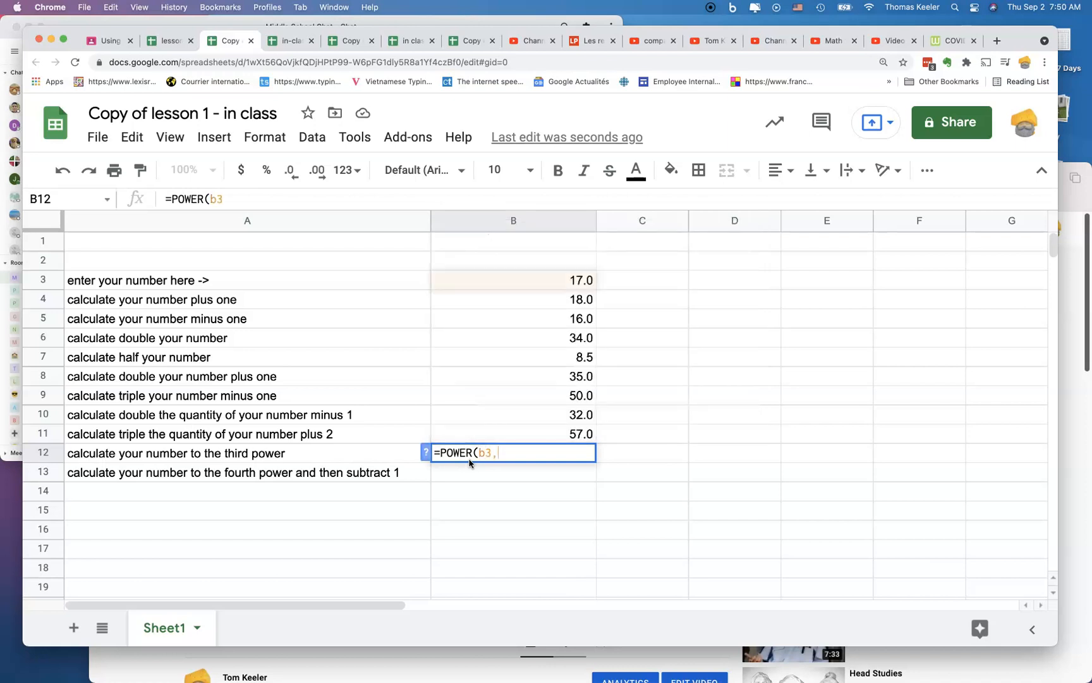
type("3)")
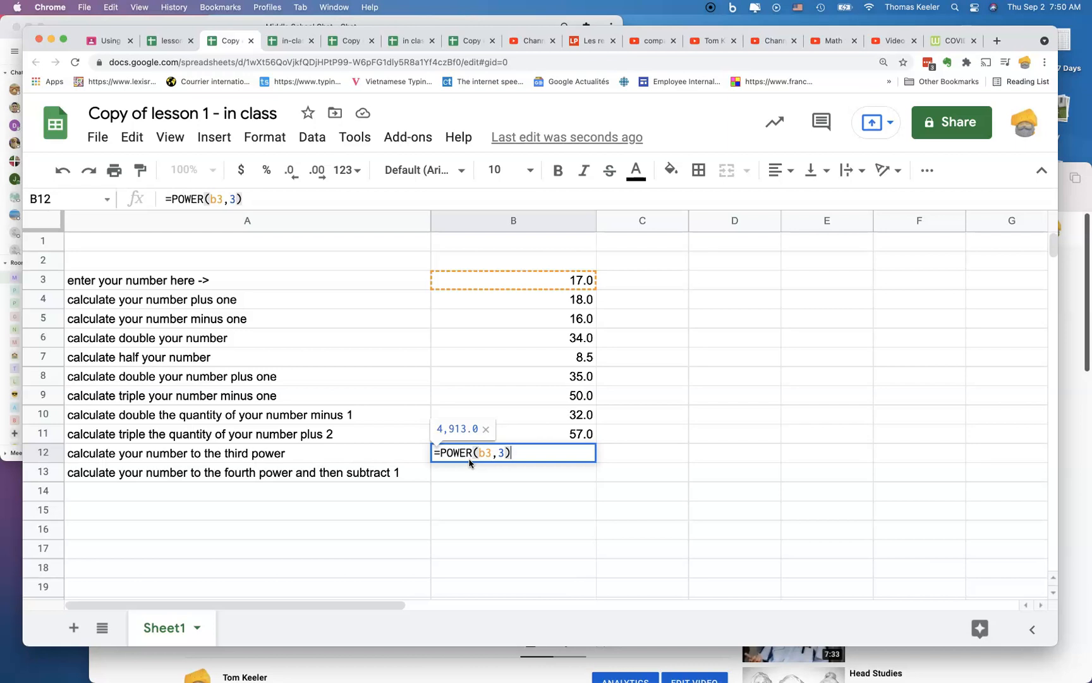
key("Return")
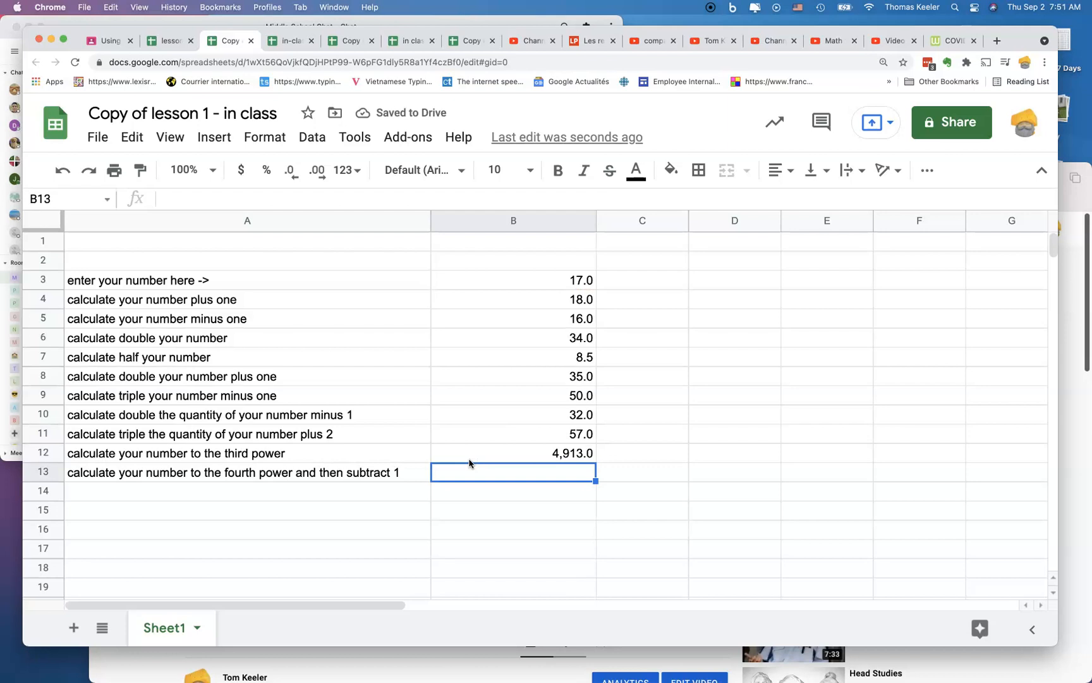
- Enter the alternative third-power formula =b3*b3*b3 in cell C12
left_click(609, 455)
type("=")
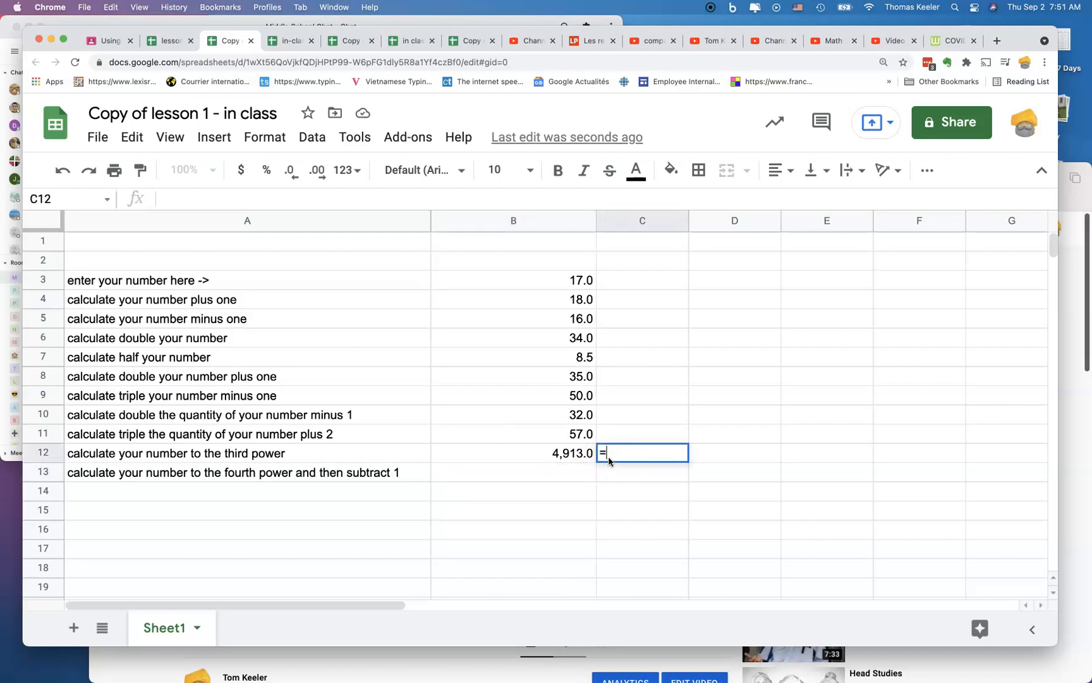
type("b3*b3*b3")
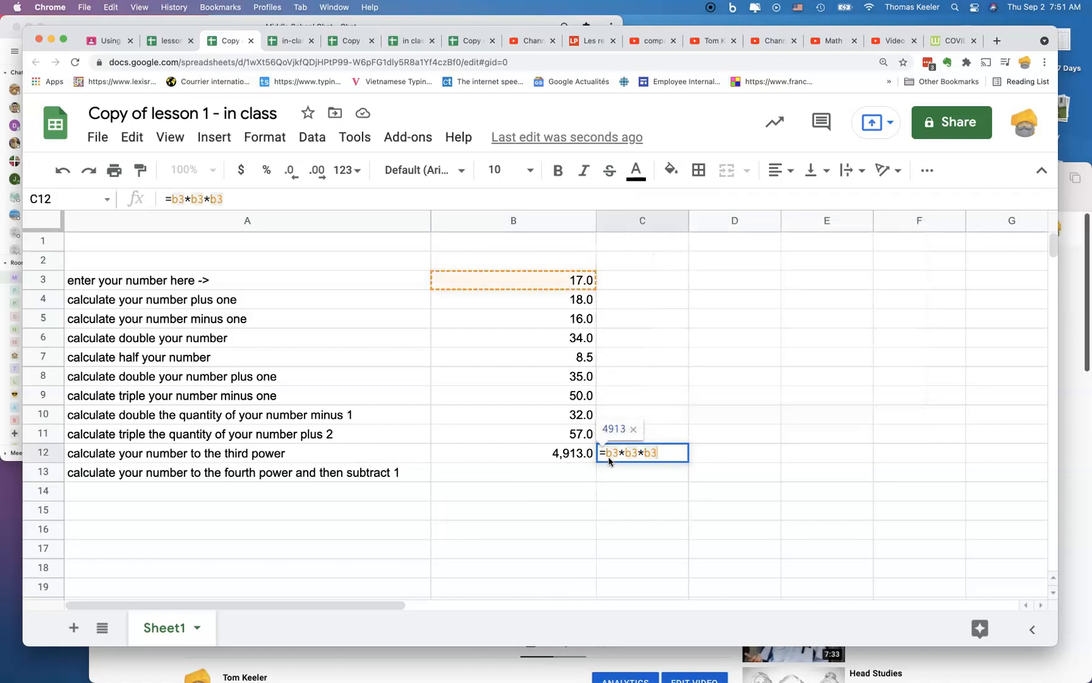
key("Return")
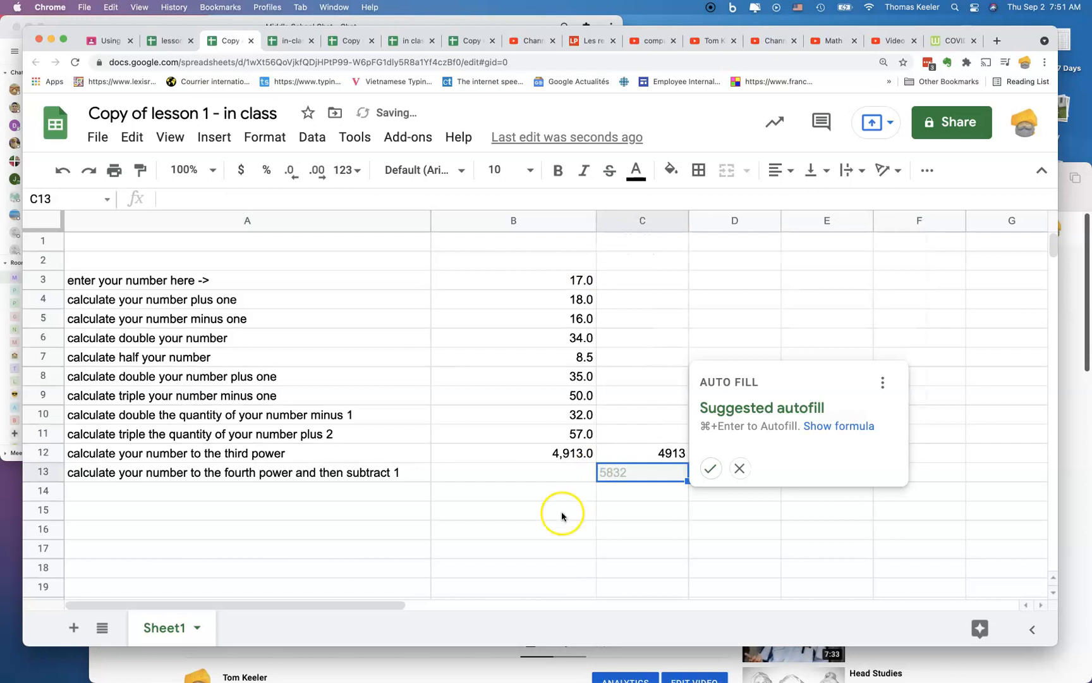
- Enter the formula =power(b3,4)-1 in cell B13 to raise the number to the fourth power and subtract 1
left_click(509, 474)
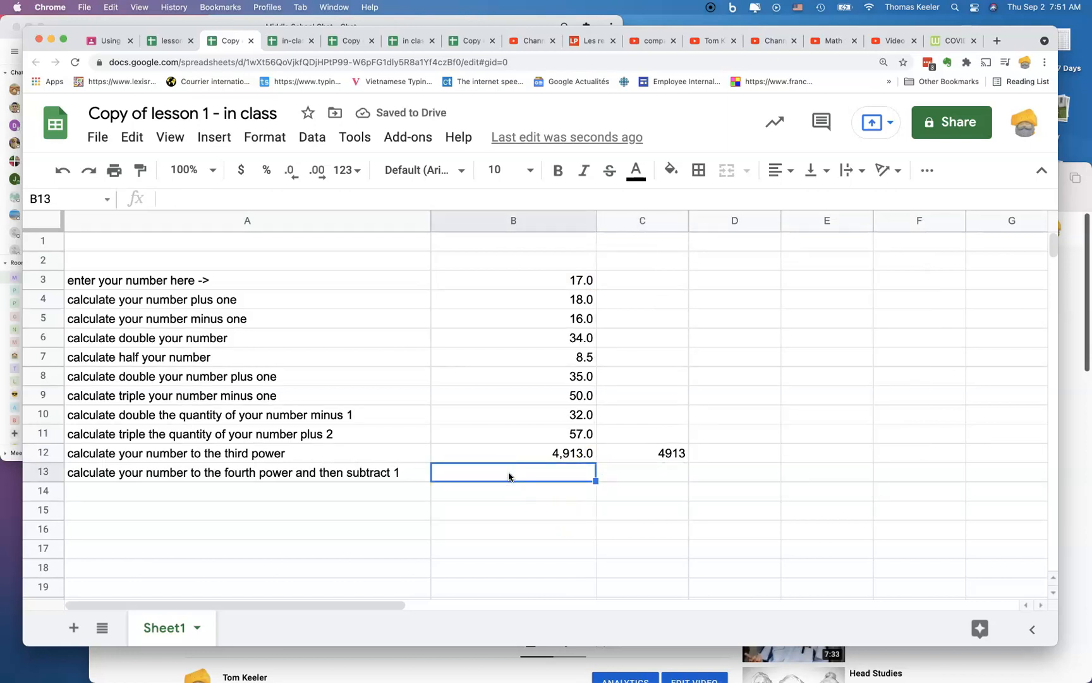
type("=")
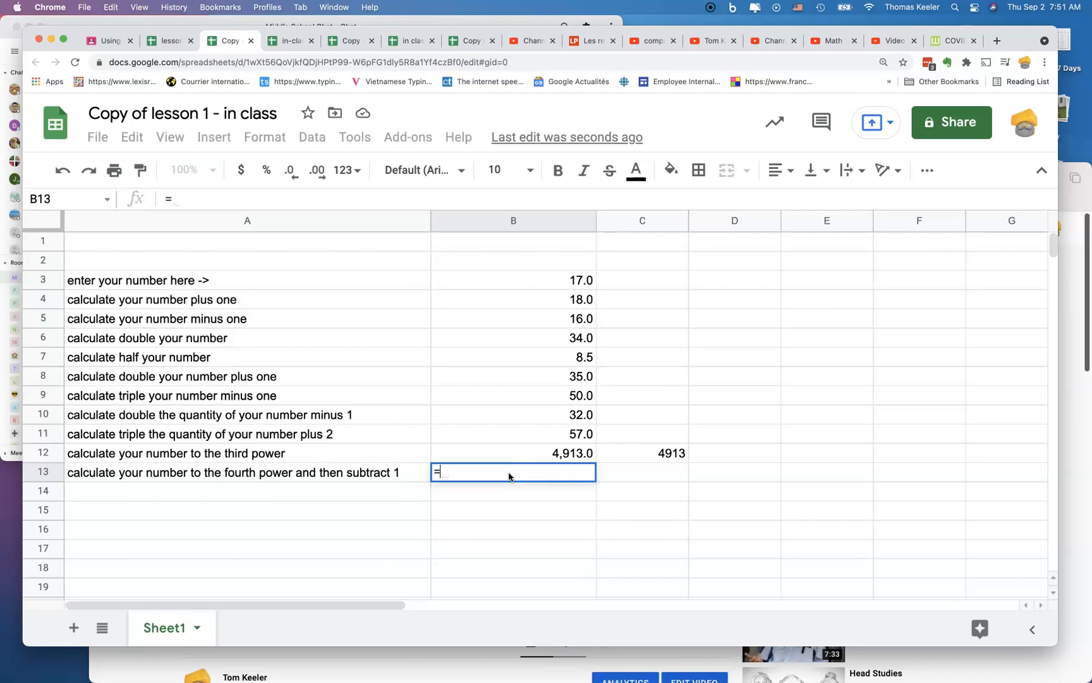
type("power(")
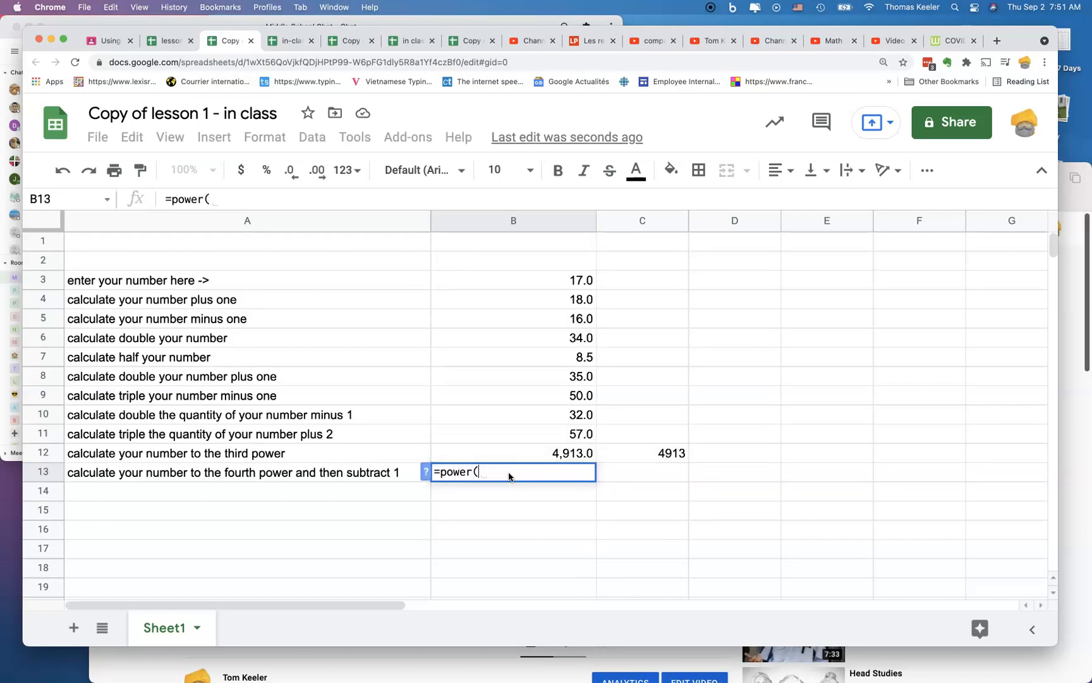
type("b3,4)")
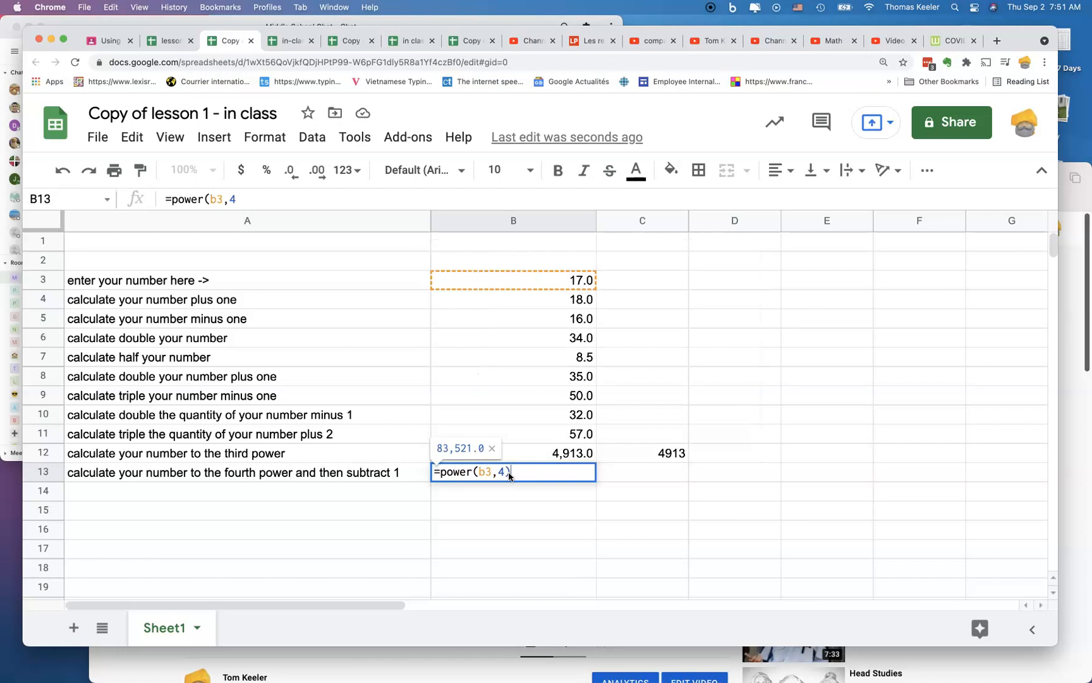
type("-1`")
key("BackSpace")
key("Return")
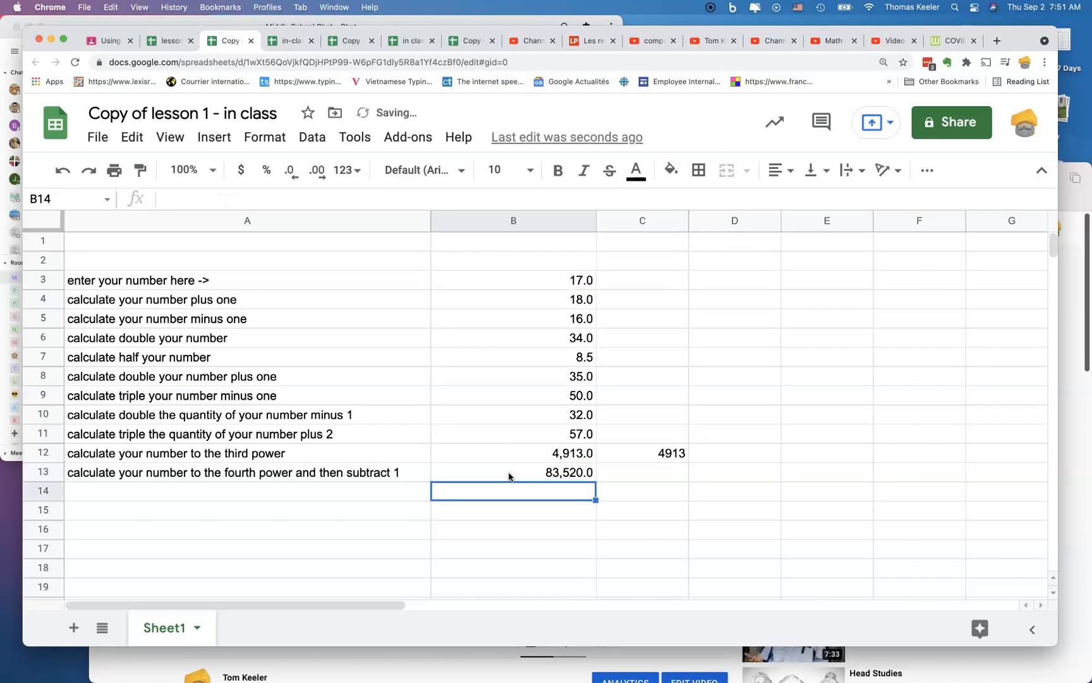
- Enter the alternative formula =b3*b3*b3*b3-1 in cell C13 for the fourth power minus 1
left_click(631, 471)
type("=")
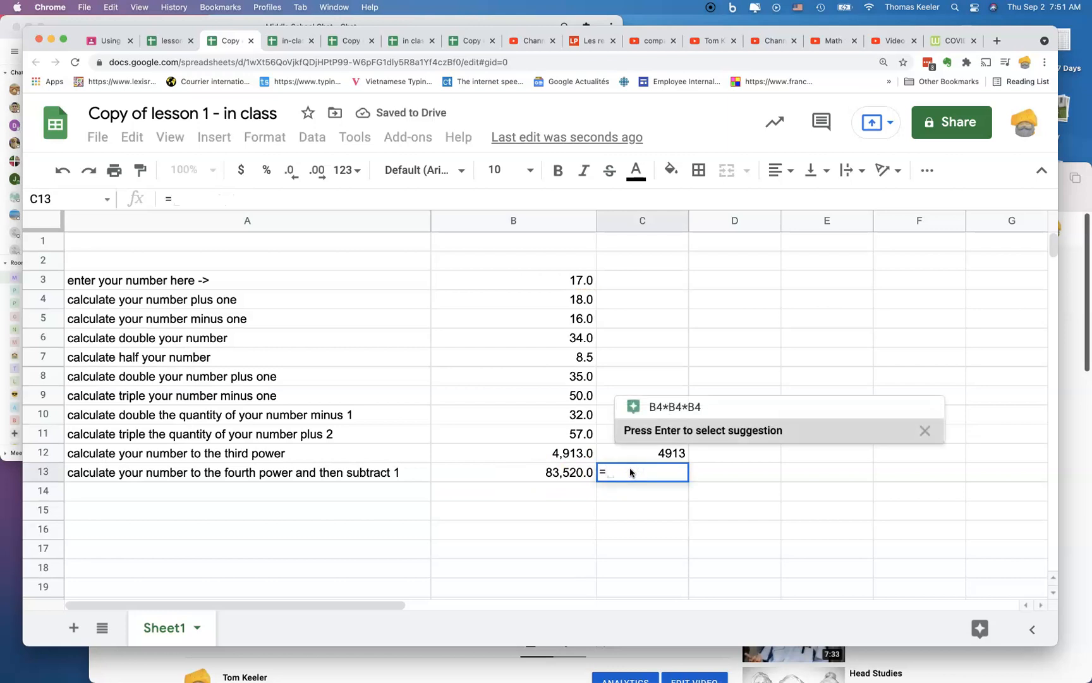
type("b3*b3*b3*b3")
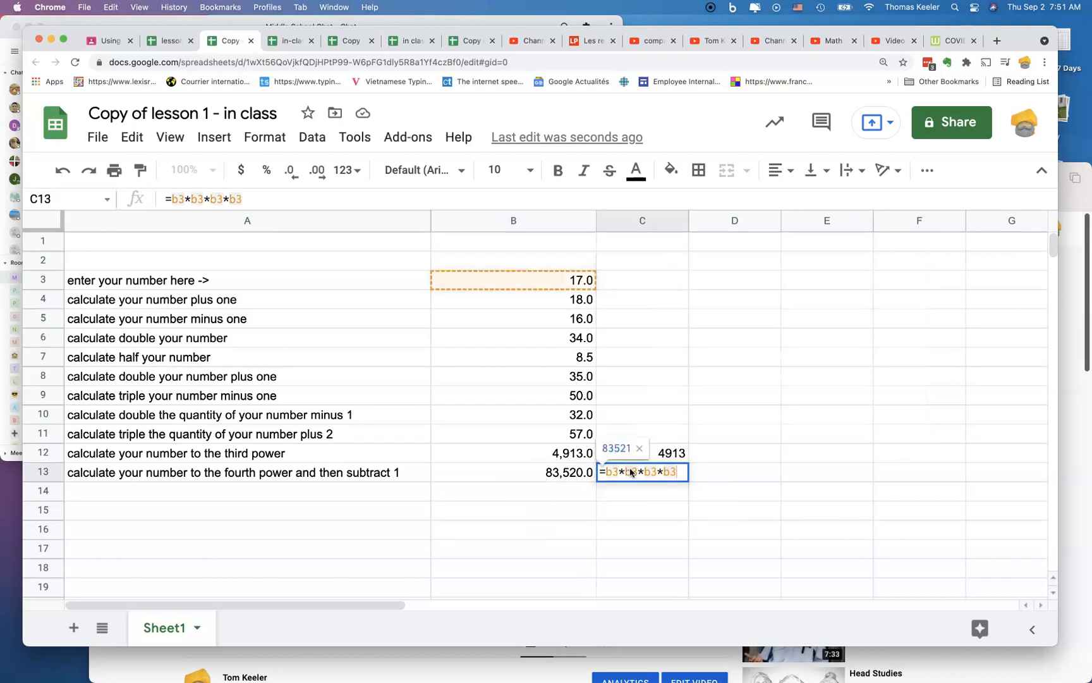
type("-1")
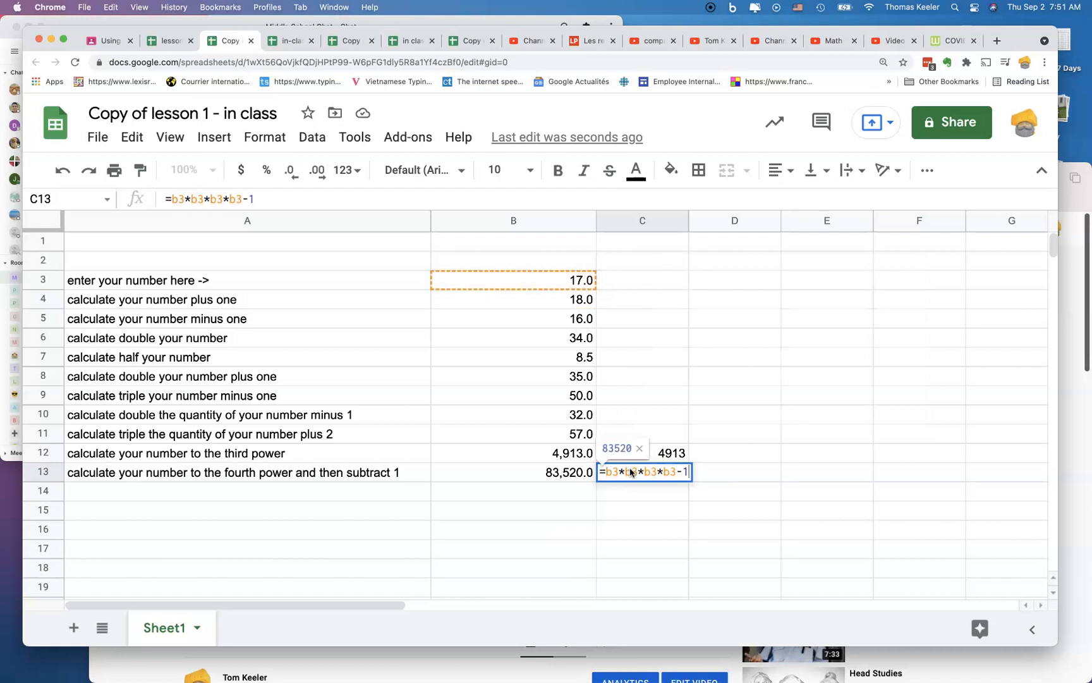
key("Return")
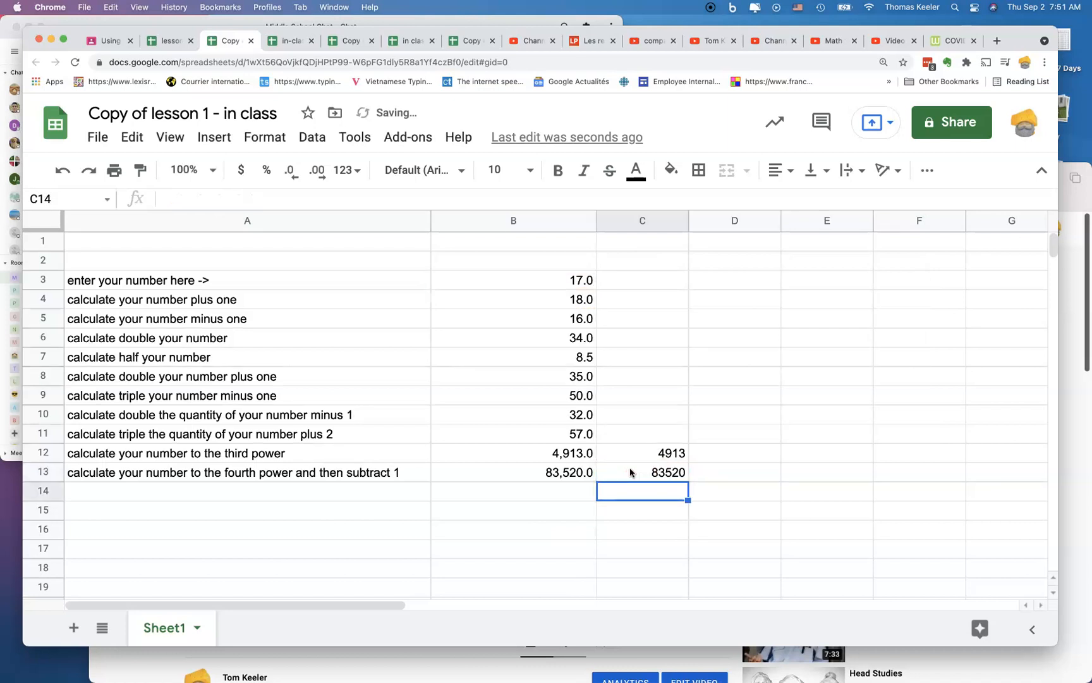